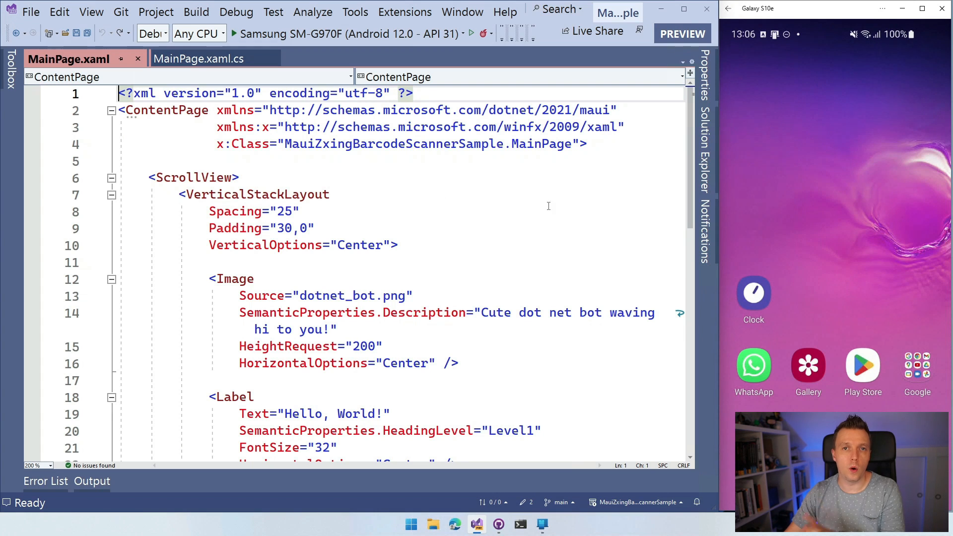
Step: Bring up NuGet package management for the MauiZxingBarcodeScannerSample project
click(706, 138)
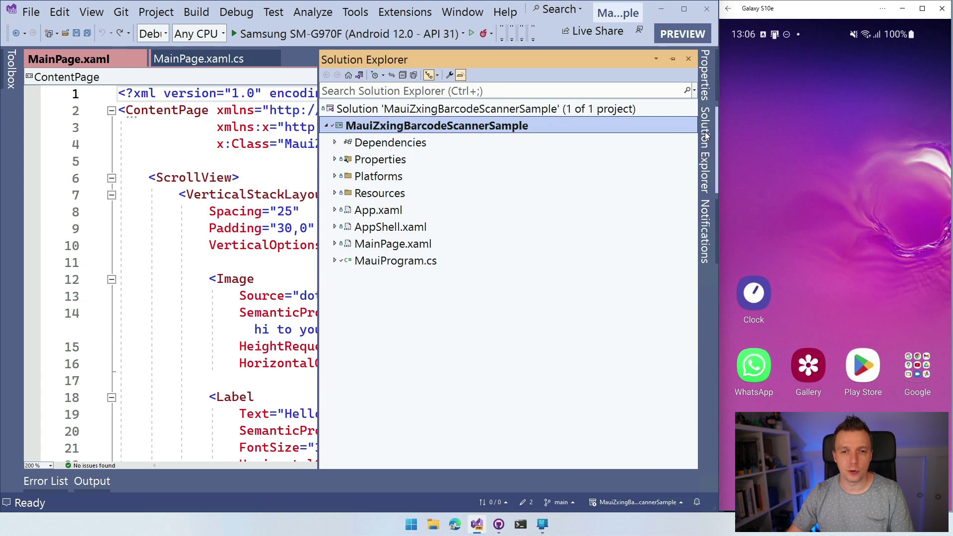
right_click(372, 125)
click(444, 243)
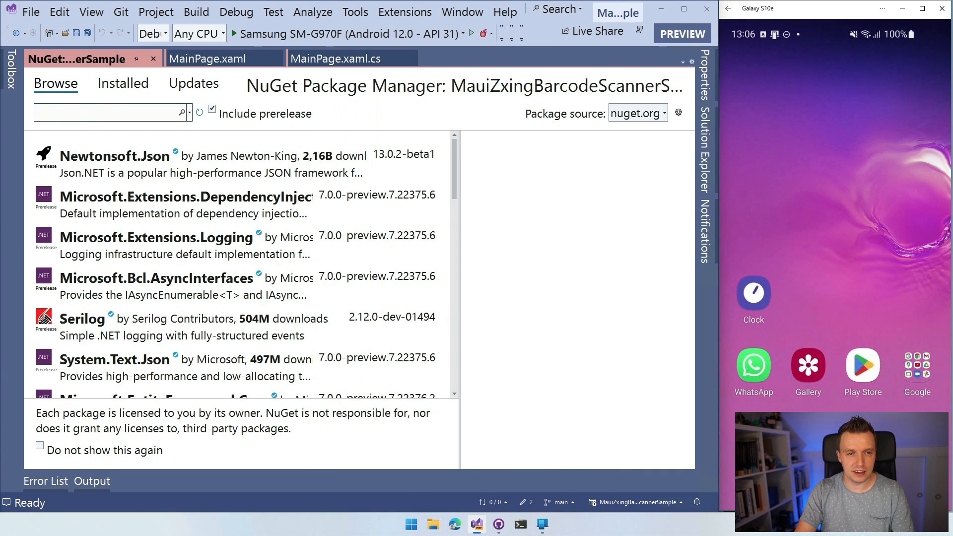
text(ZXing.Net.Ma)
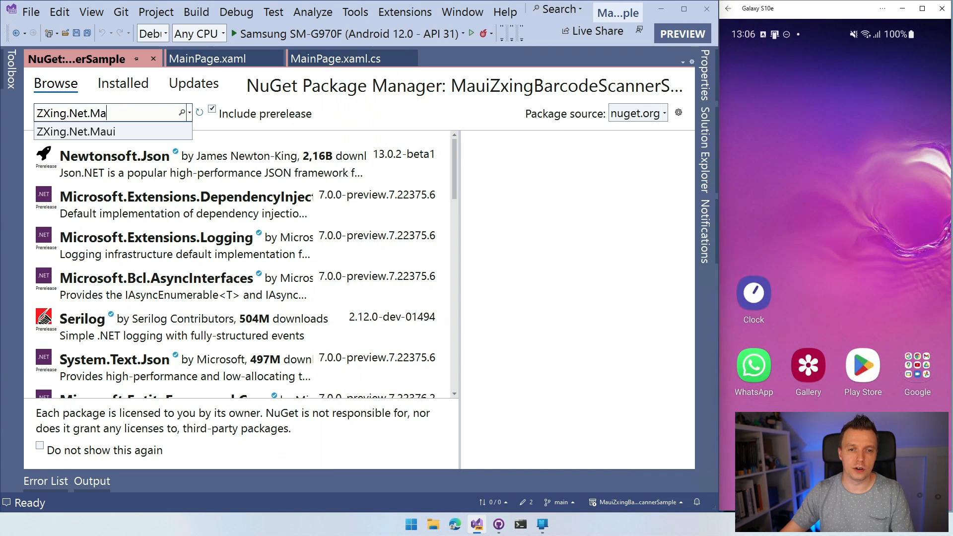
text(ui)
Step: Install the prerelease ZXing.Net.Maui package and return to MainPage.xaml
key(Return)
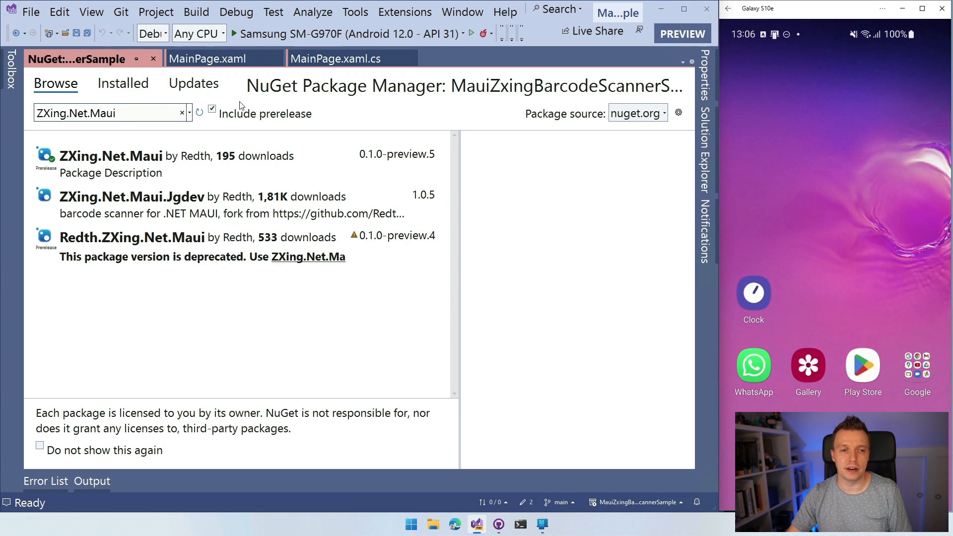
click(97, 156)
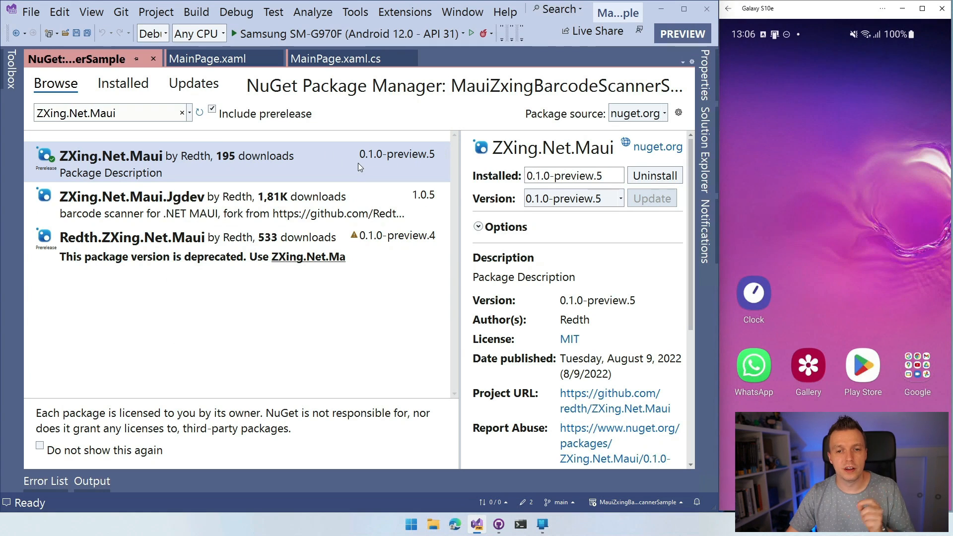
mouse_move(238, 163)
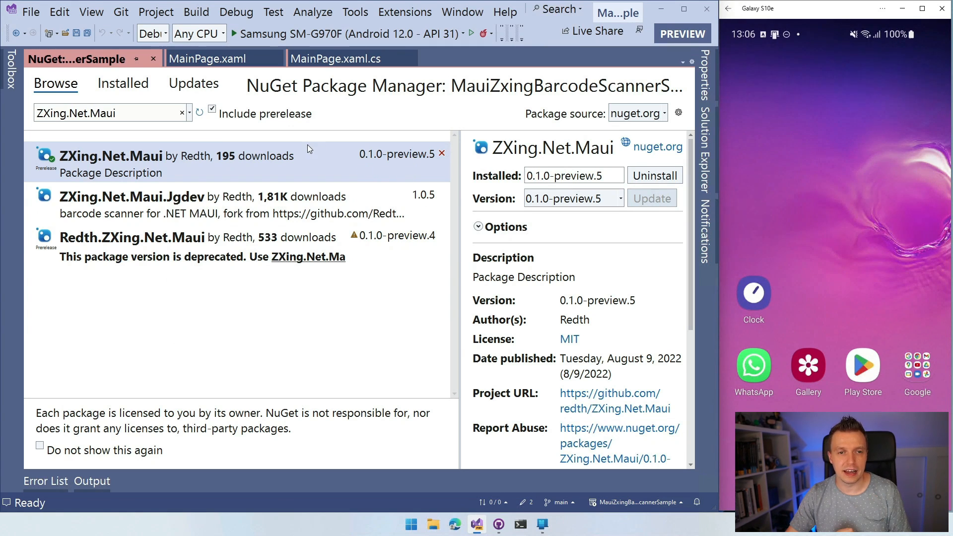
click(154, 59)
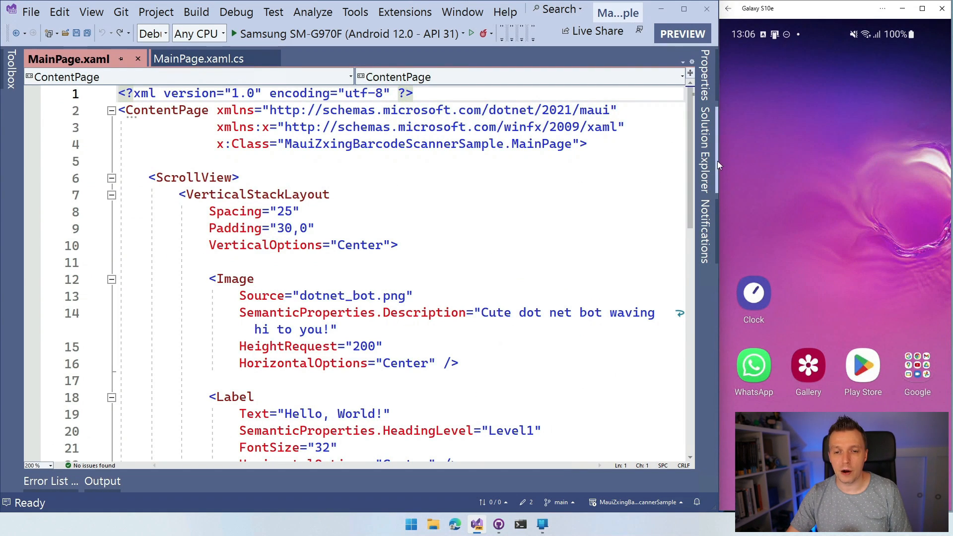
Step: Add .UseBarcodeReader() after UseMauiApp<App>() in MauiProgram.cs
click(707, 153)
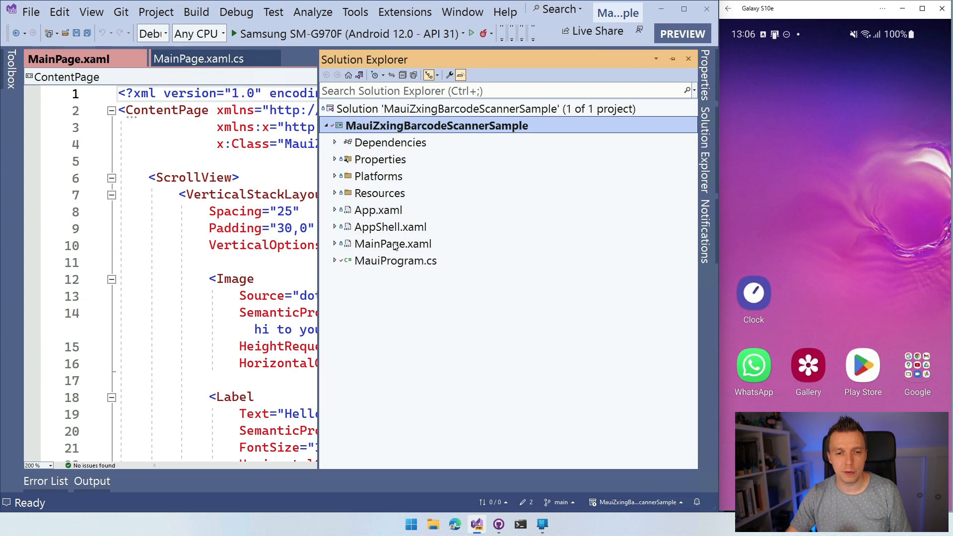
double_click(395, 261)
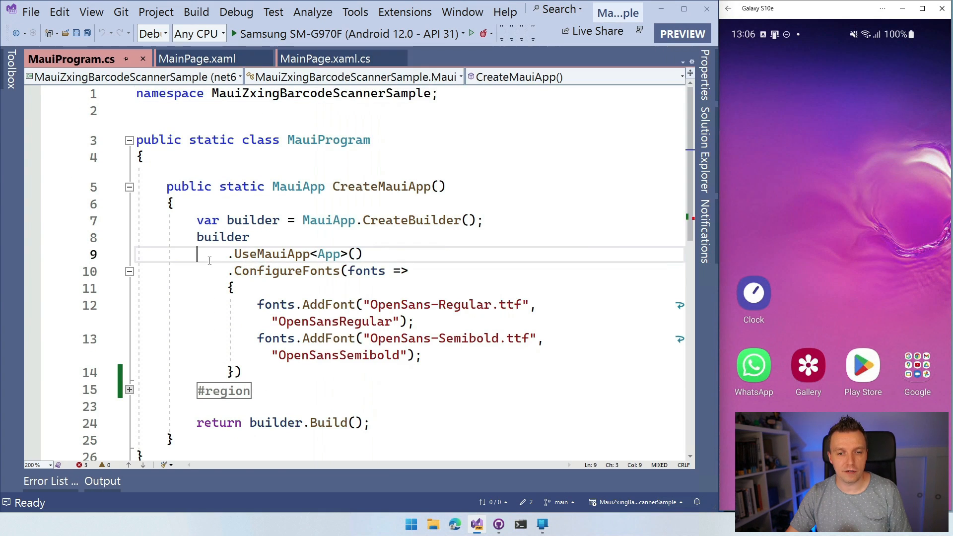
click(364, 255)
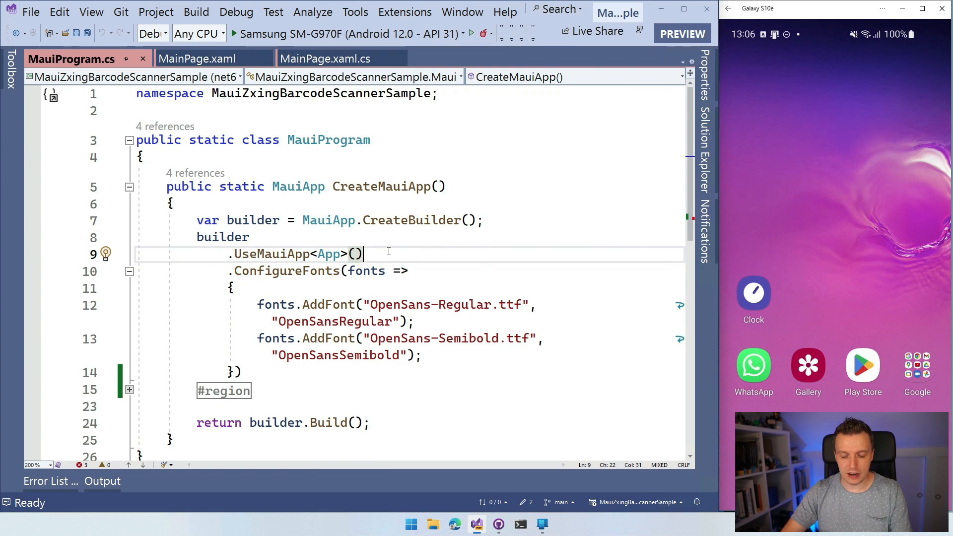
key(Return)
text(.U)
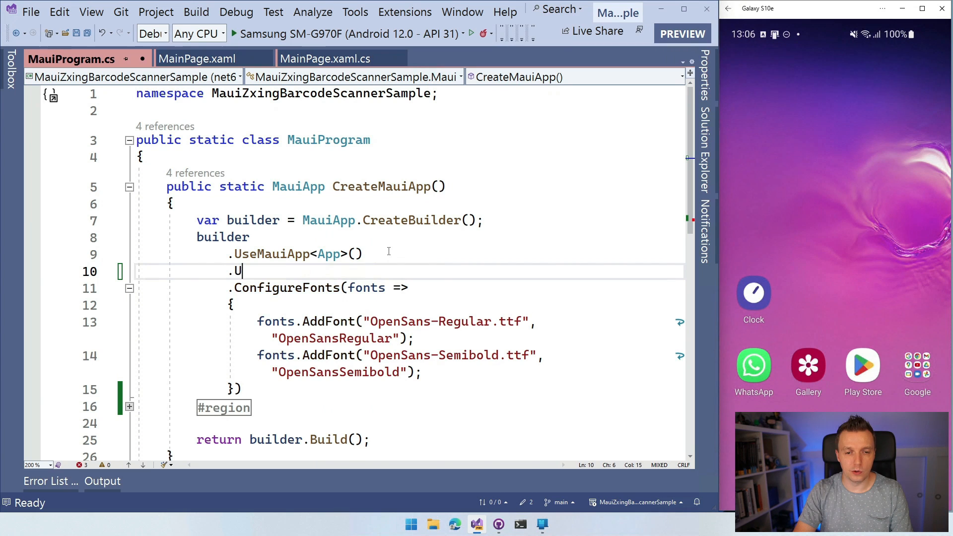
text(seB)
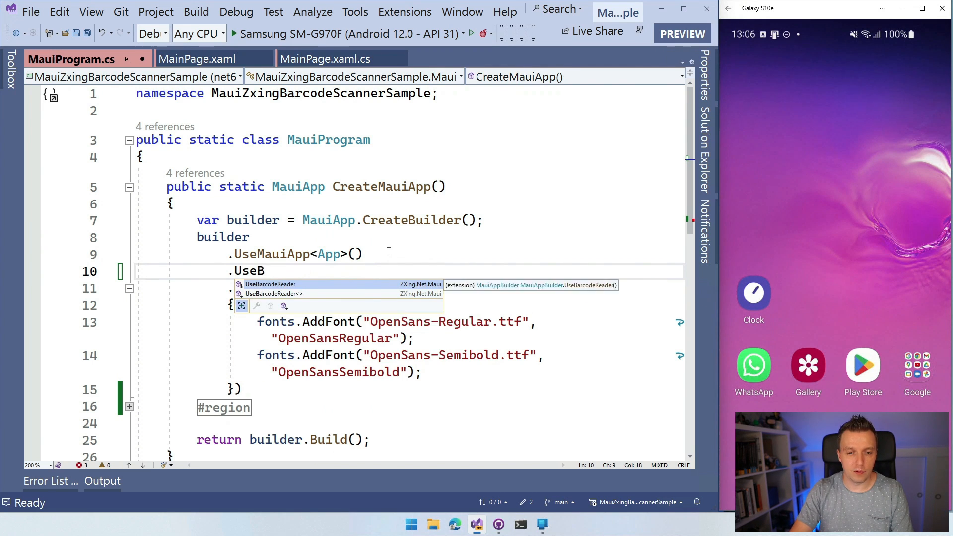
key(Tab)
text(())
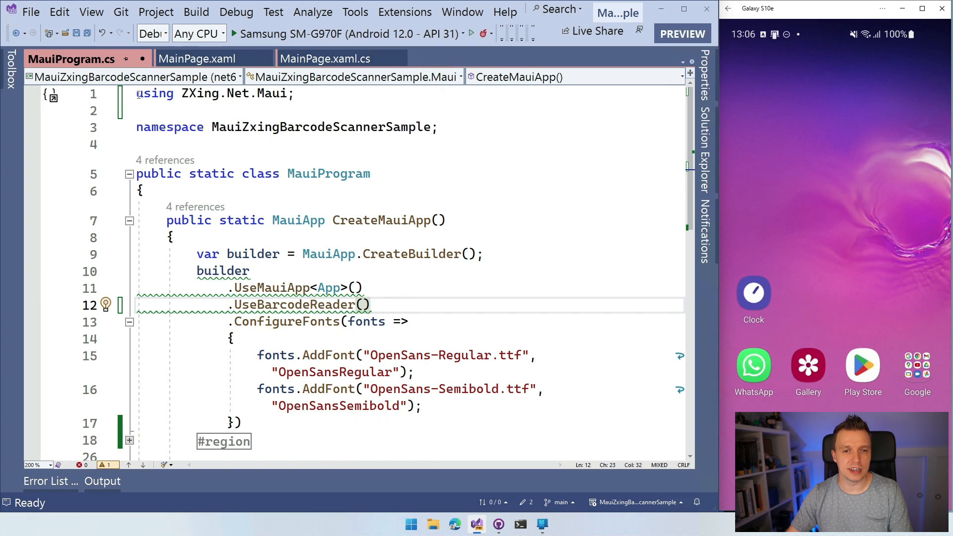
Step: Point out the new using ZXing.Net.Maui line at the top of the file
key(ctrl+Home)
drag(260, 93, 297, 92)
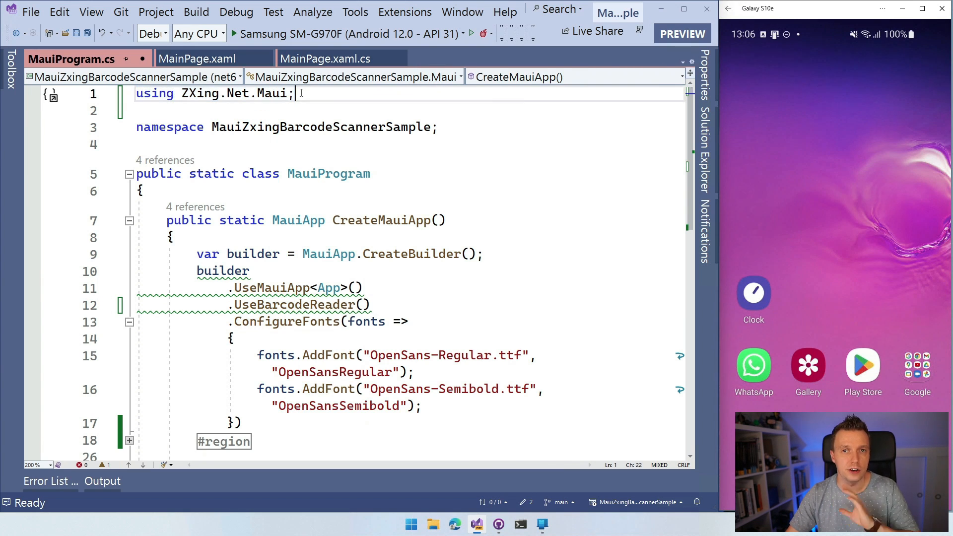
click(300, 92)
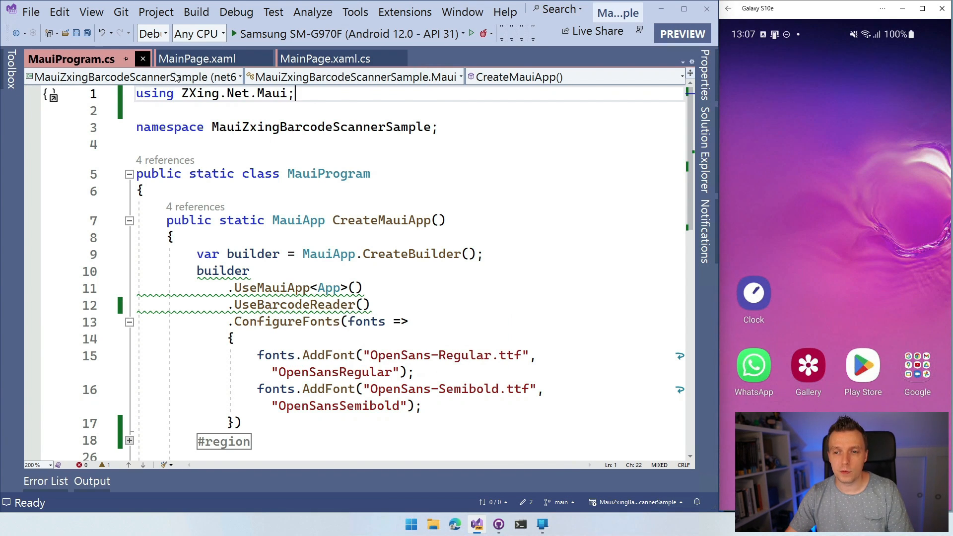
Step: Close MauiProgram.cs and open AndroidManifest.xml under Platforms > Android
click(143, 58)
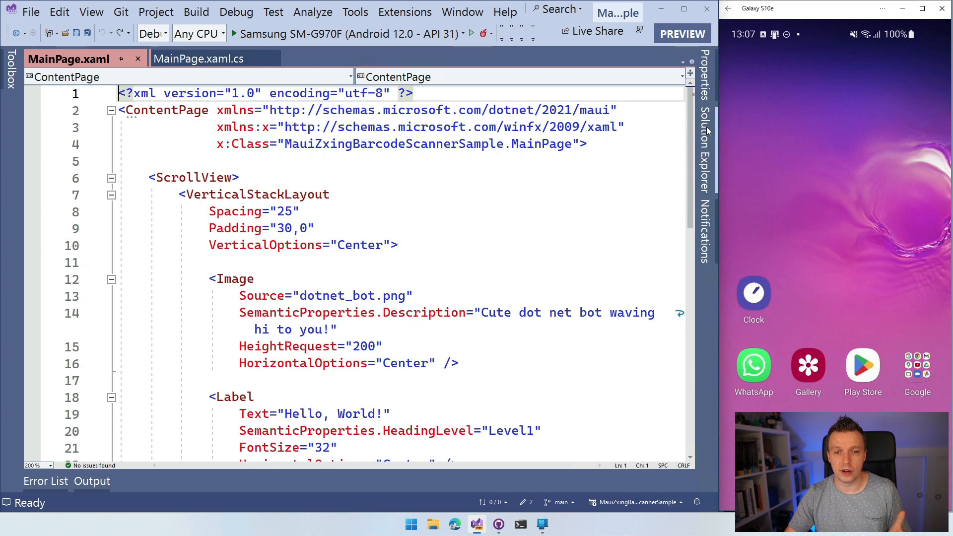
click(706, 127)
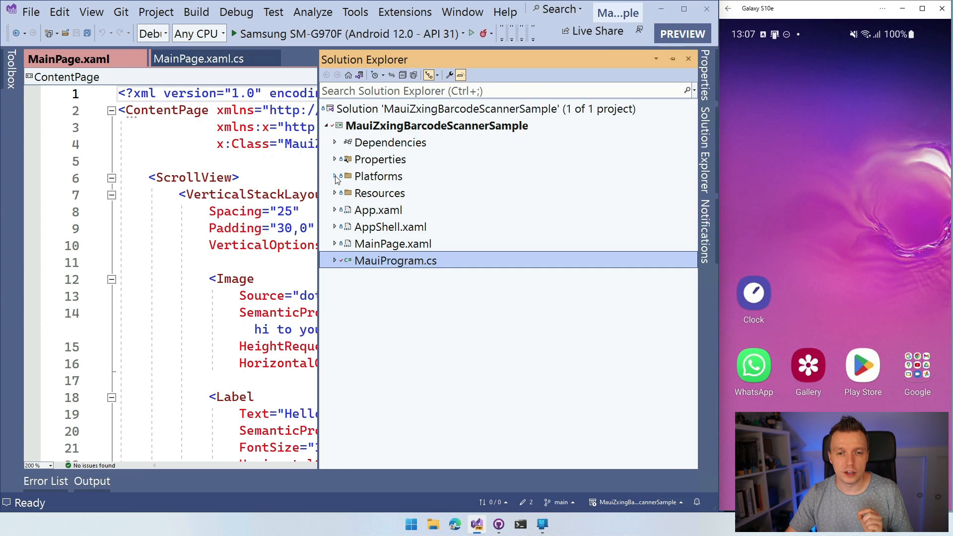
click(336, 177)
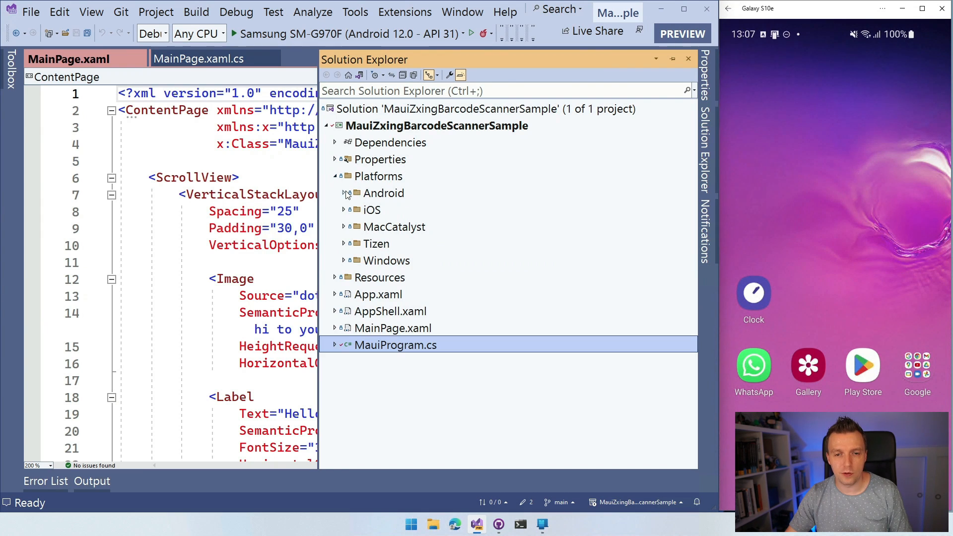
click(344, 193)
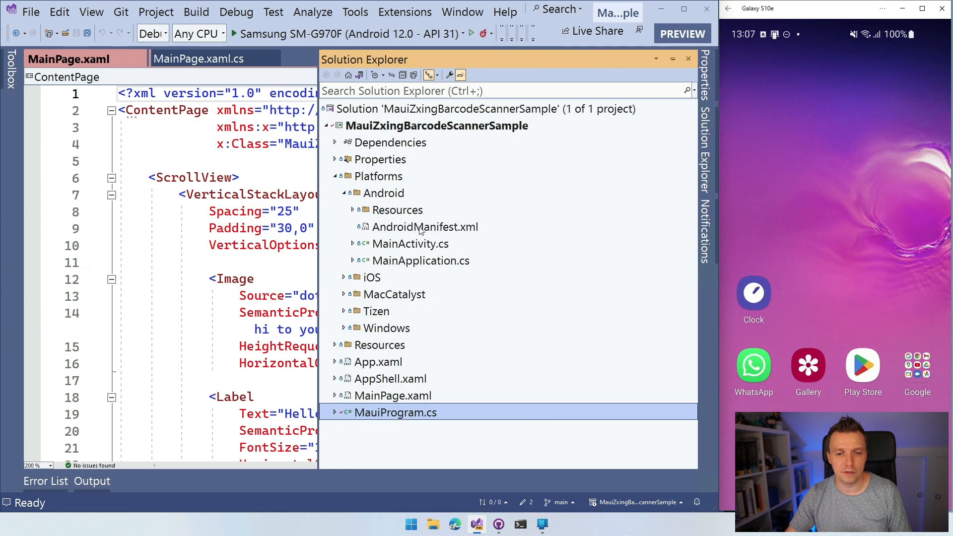
click(345, 278)
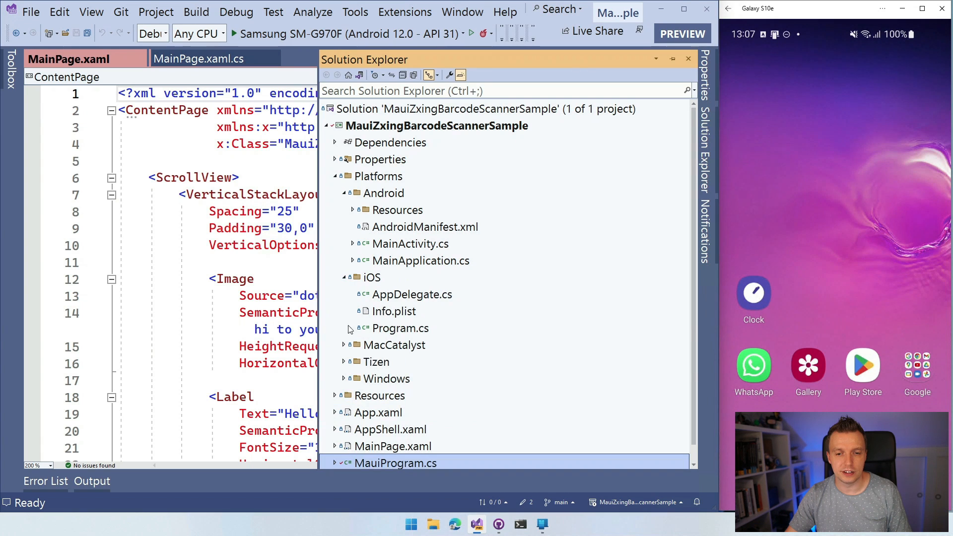
click(345, 278)
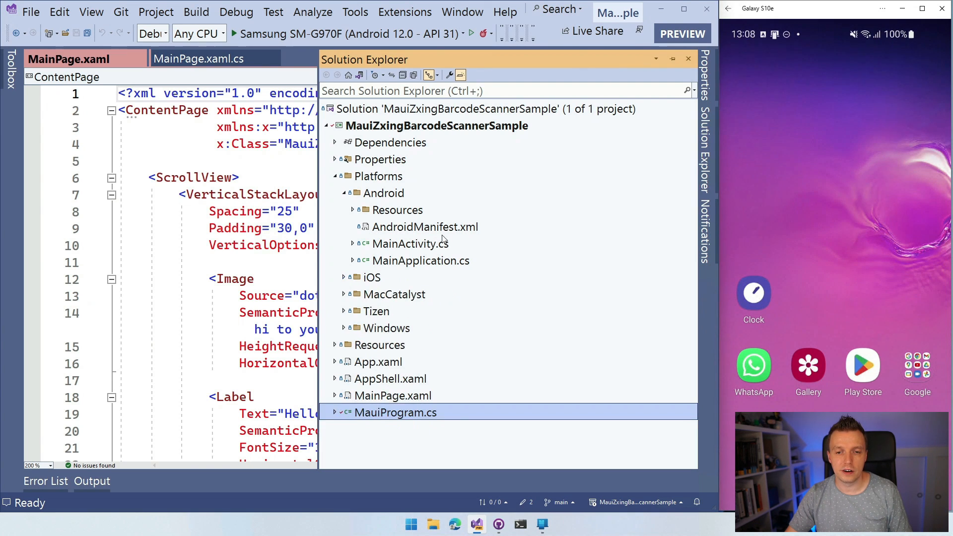
double_click(425, 227)
Step: Duplicate the INTERNET permission as a CAMERA permission, save and close the manifest
click(588, 195)
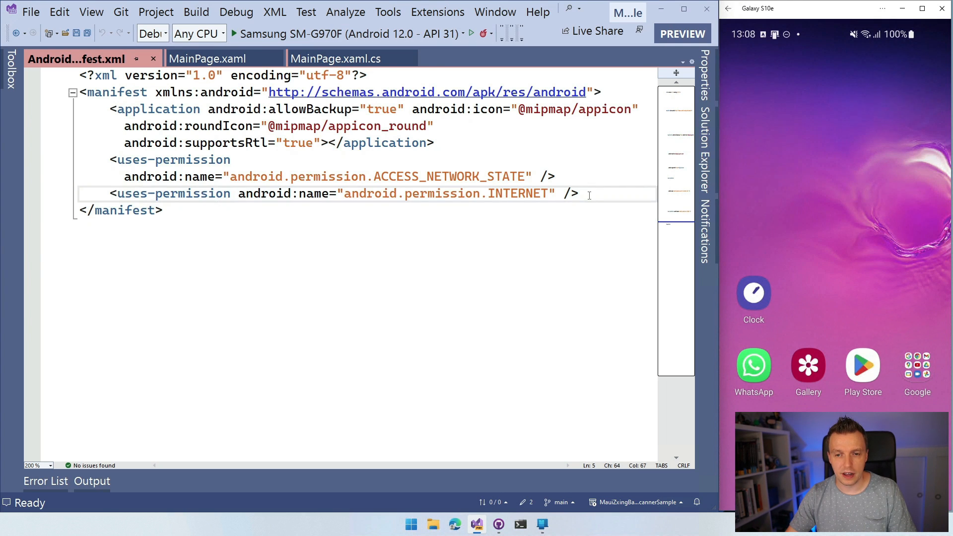
key(ctrl+d)
double_click(518, 211)
text(C)
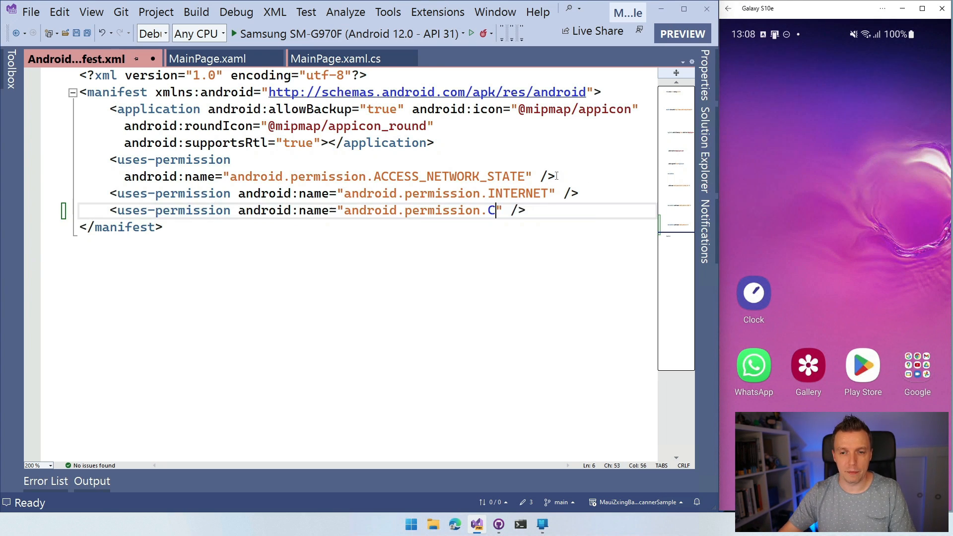
text(AMERA)
key(Escape)
key(ctrl+s)
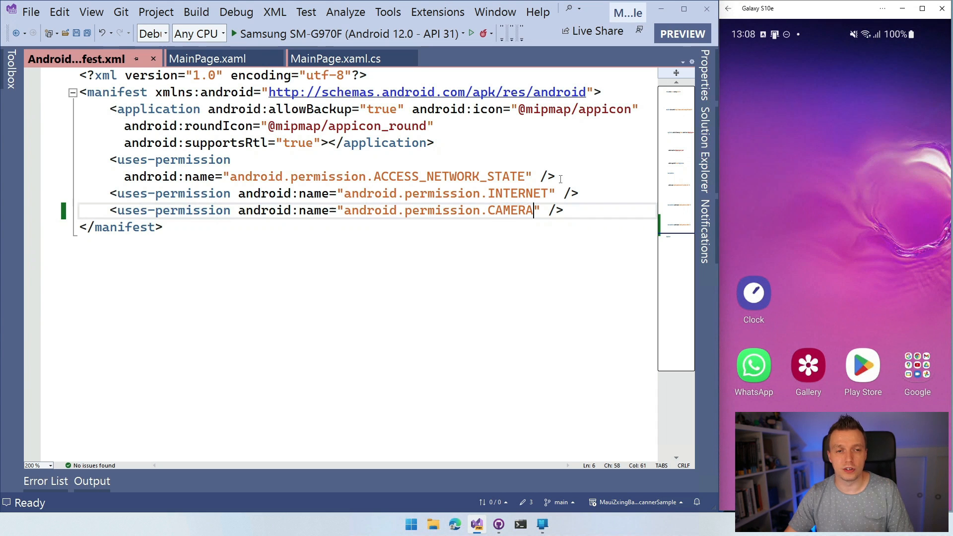
click(155, 59)
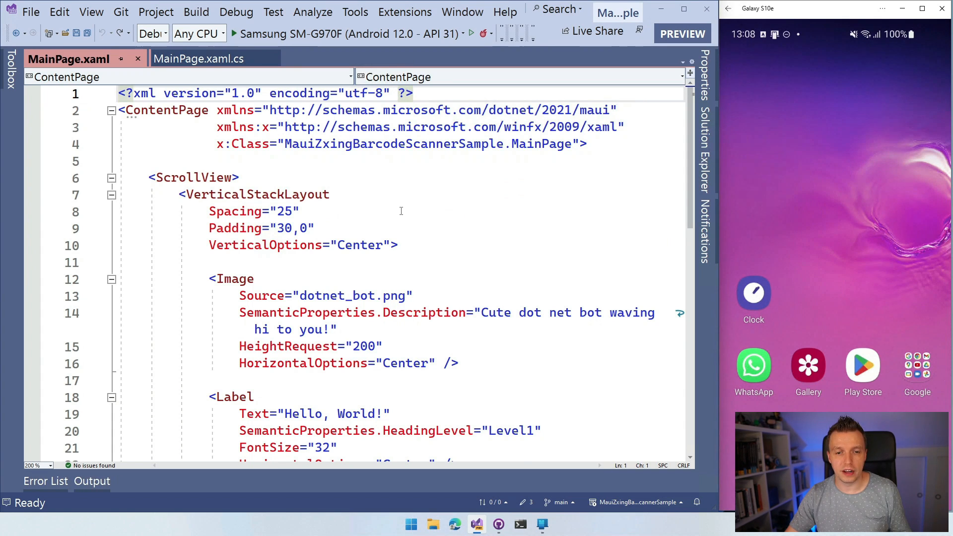
scroll(402, 209, down, 1)
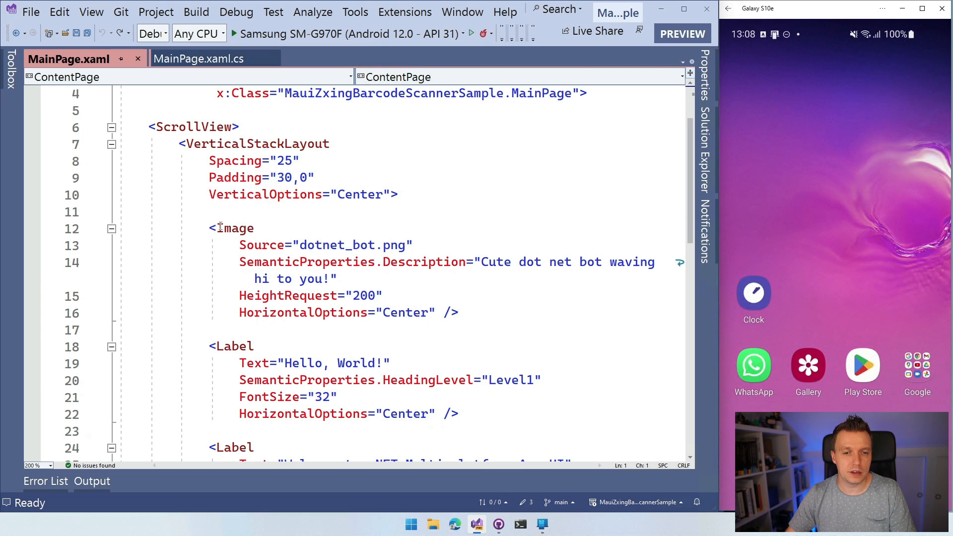
Step: Start an xmlns:zxing declaration below the xmlns:x line in MainPage.xaml
drag(209, 228, 460, 312)
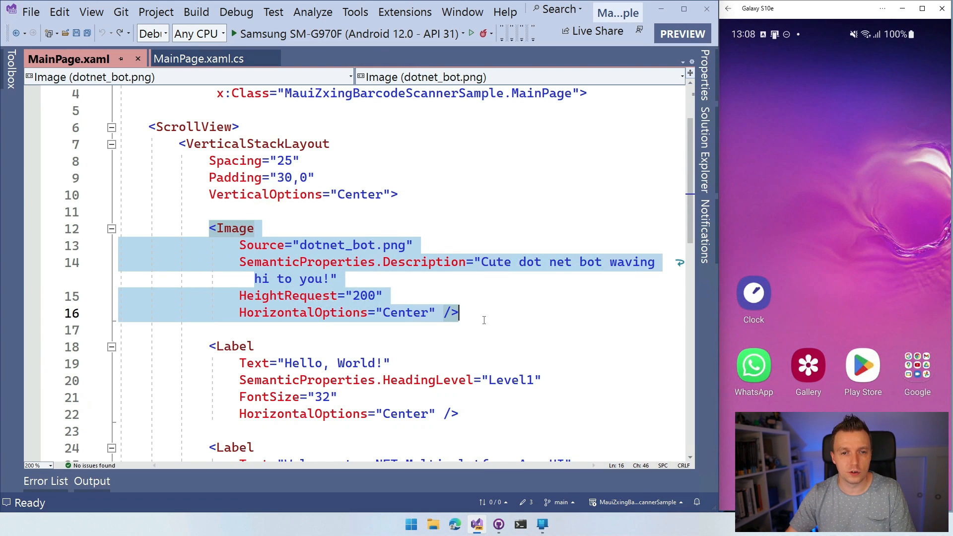
scroll(483, 321, up, 3)
click(639, 126)
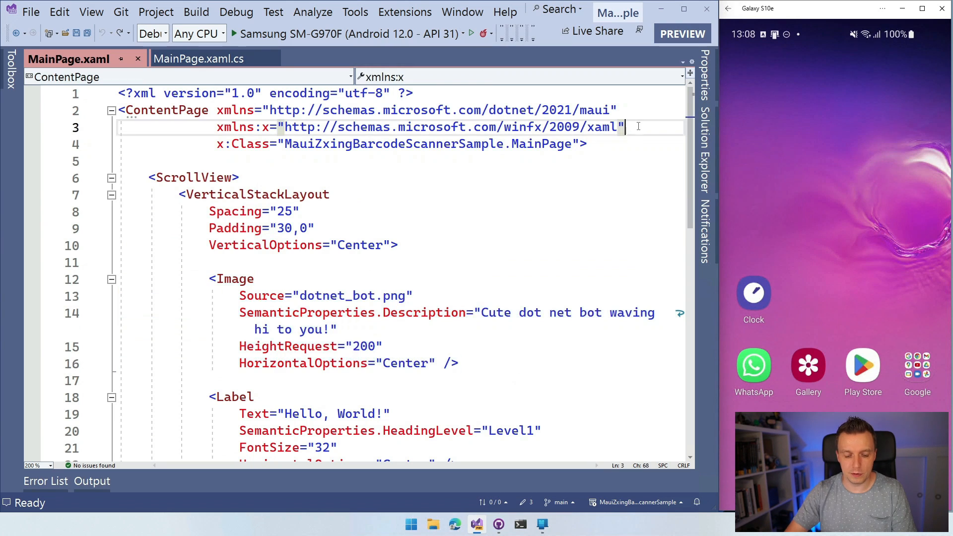
key(Return)
text(xmln)
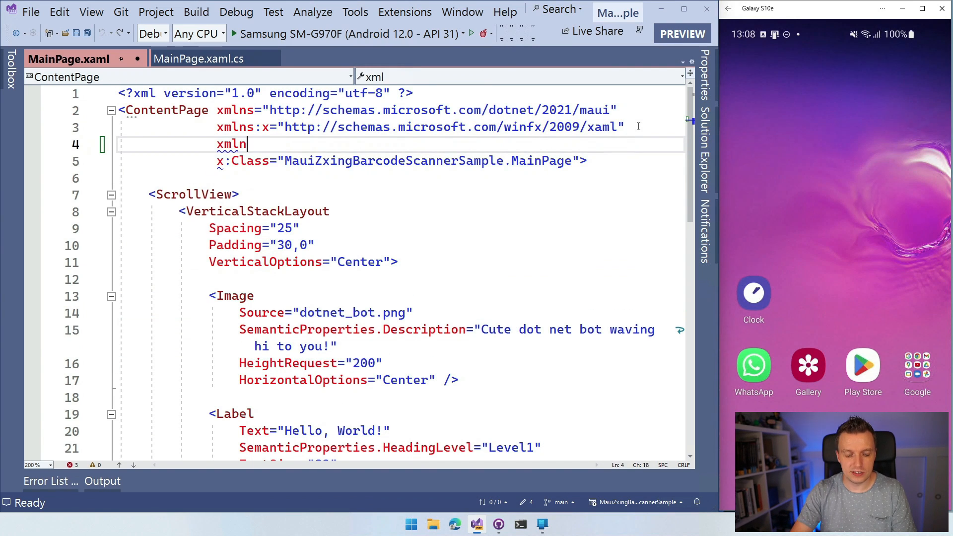
text(s:zxing)
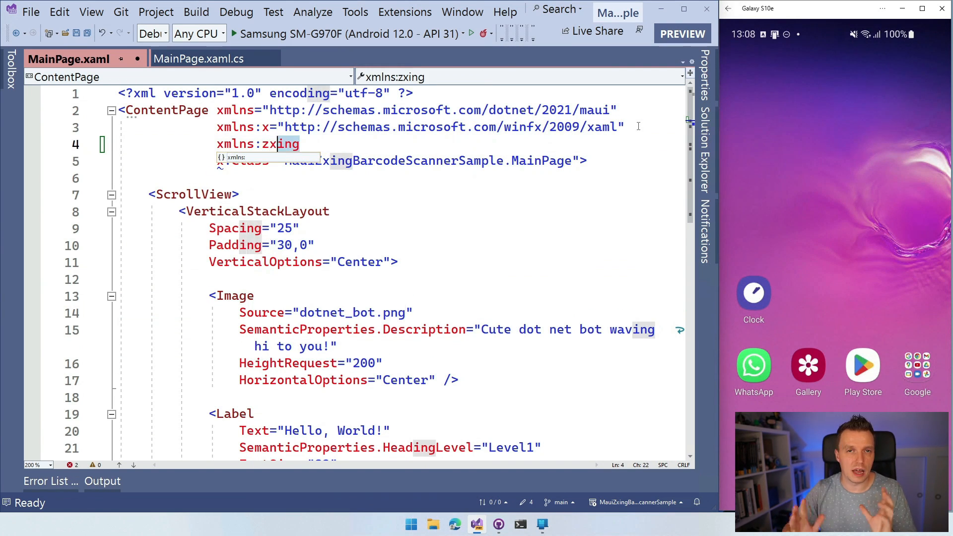
key(ctrl+shift+Left)
key(End)
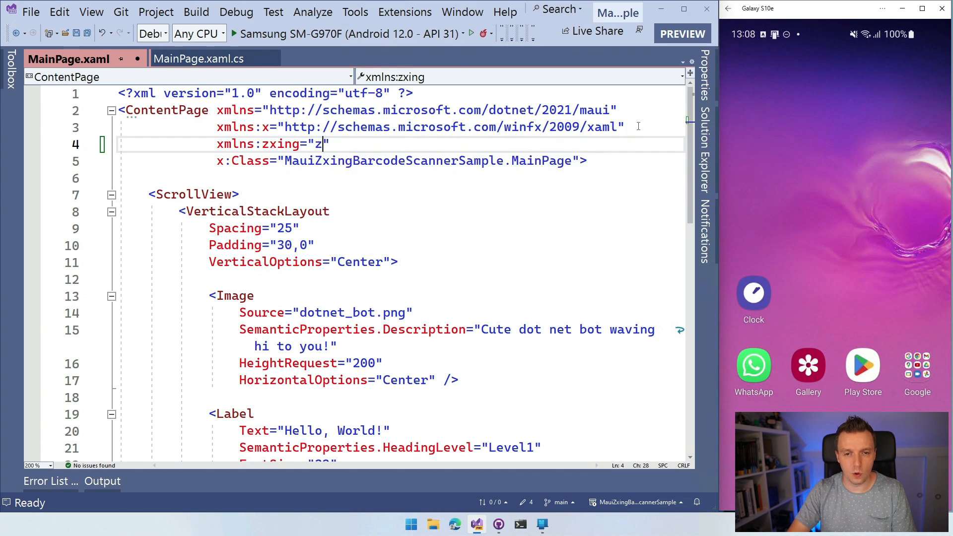
text(zxing)
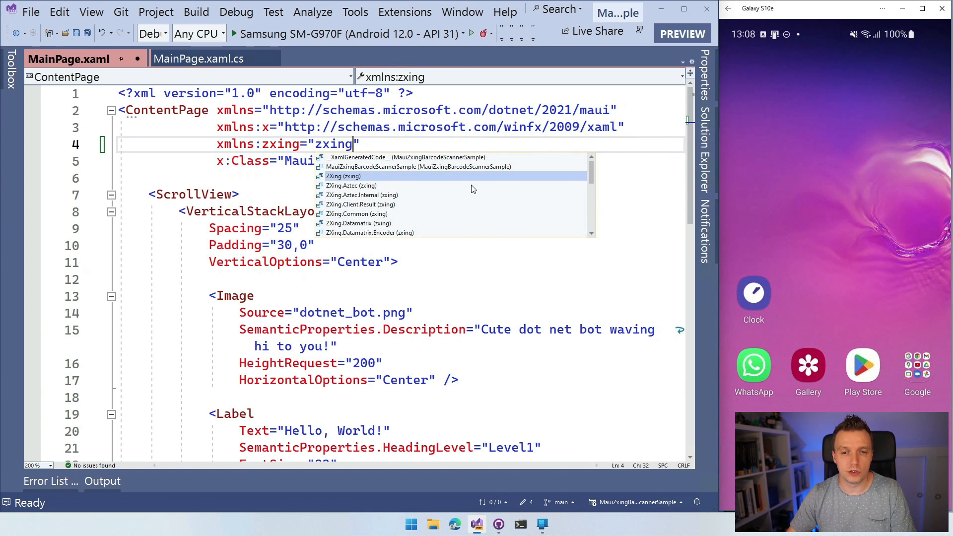
scroll(471, 189, down, 2)
scroll(414, 208, down, 1)
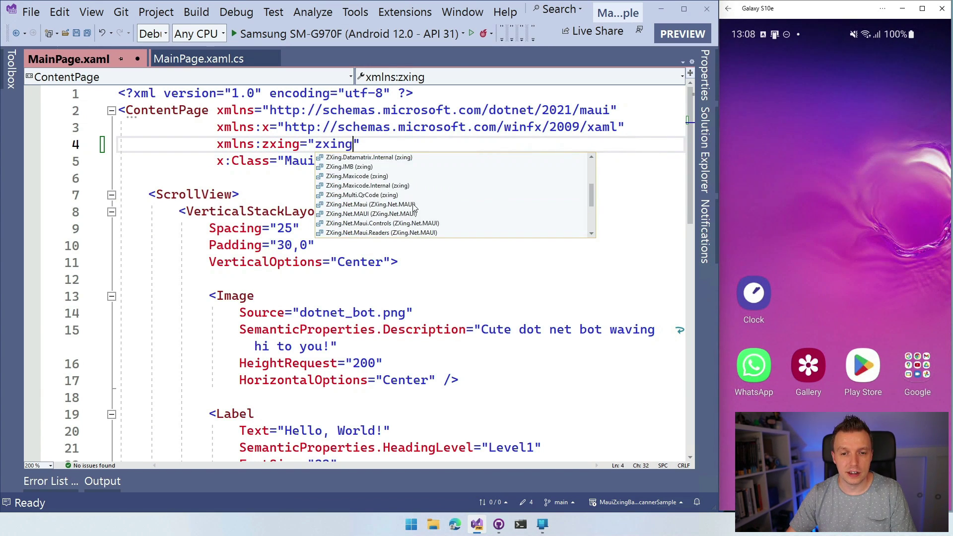
Step: Map the zxing prefix to ZXing.Net.Maui.Controls and select the dotnet_bot Image block
click(345, 224)
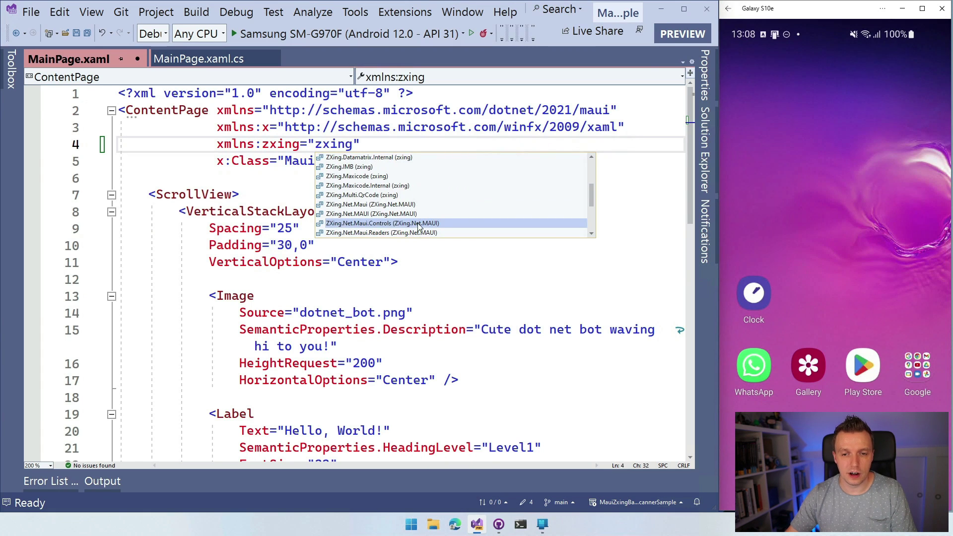
double_click(499, 224)
scroll(494, 220, down, 1)
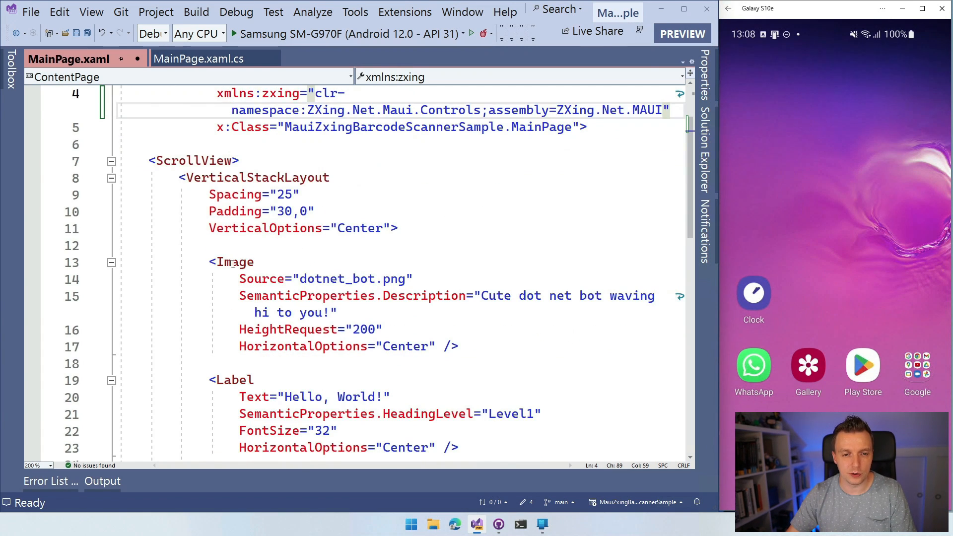
drag(209, 261, 501, 346)
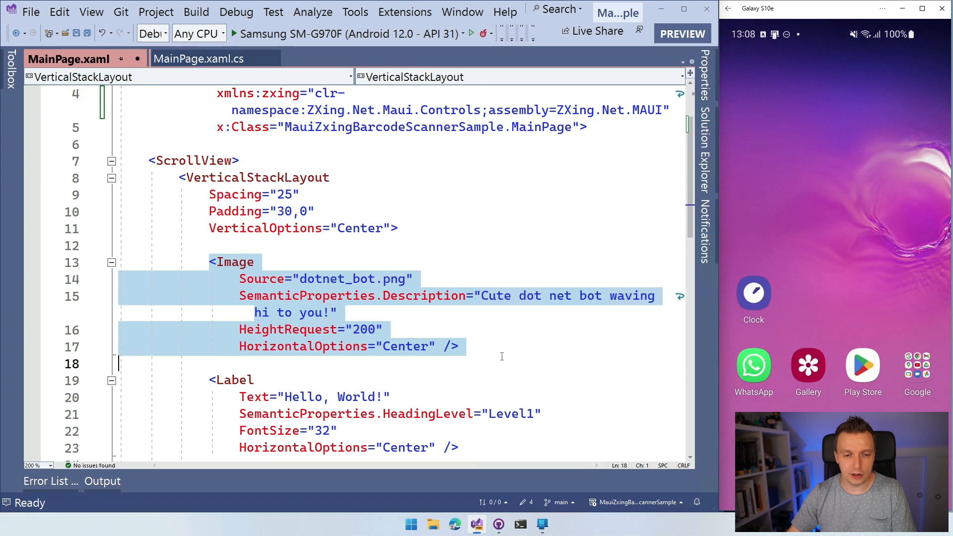
text(<)
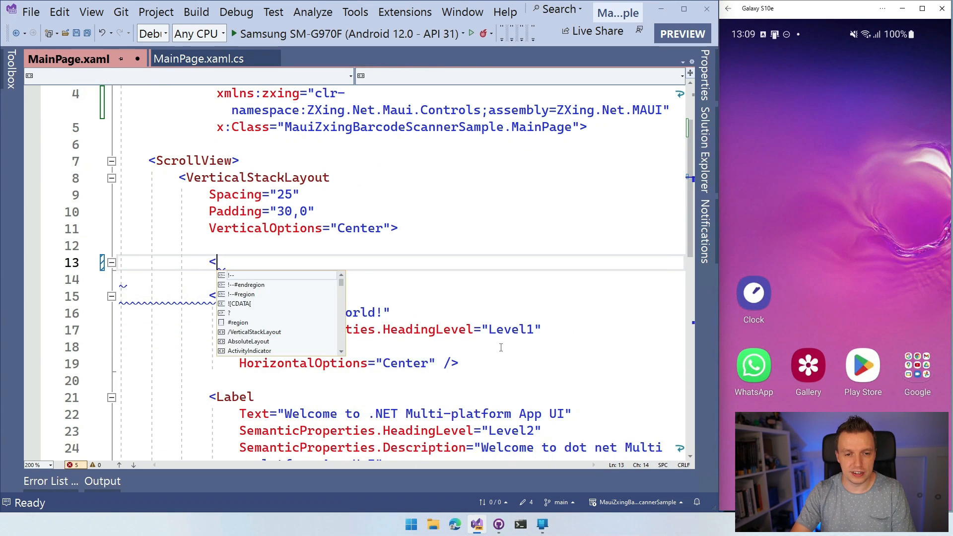
text(zxing:)
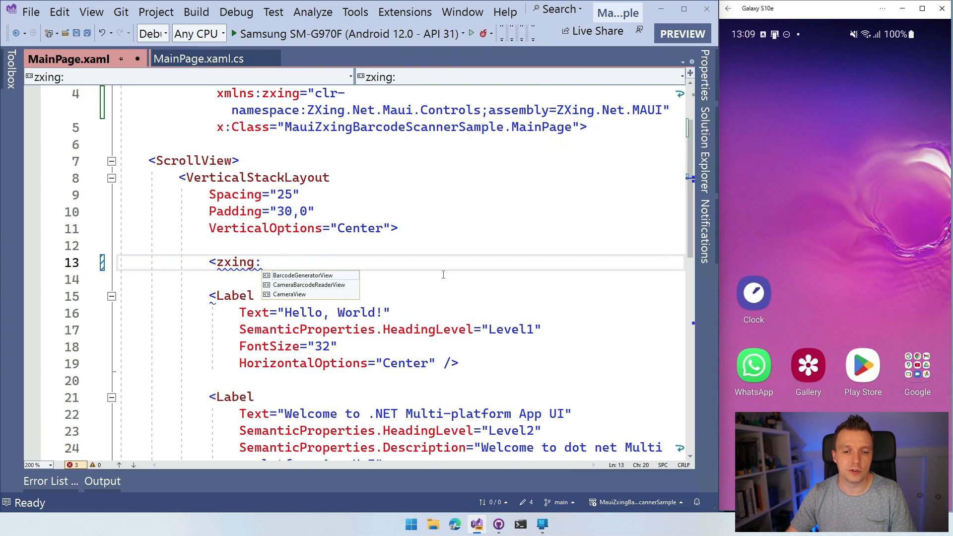
Step: Replace the Image with a zxing:CameraBarcodeReaderView having IsDetecting="True"
key(Down)
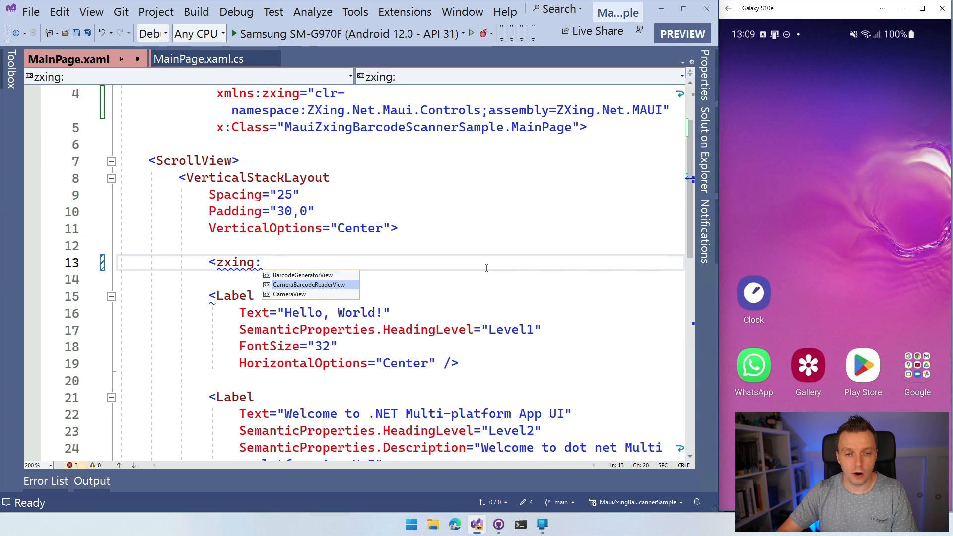
key(Tab)
text(/>)
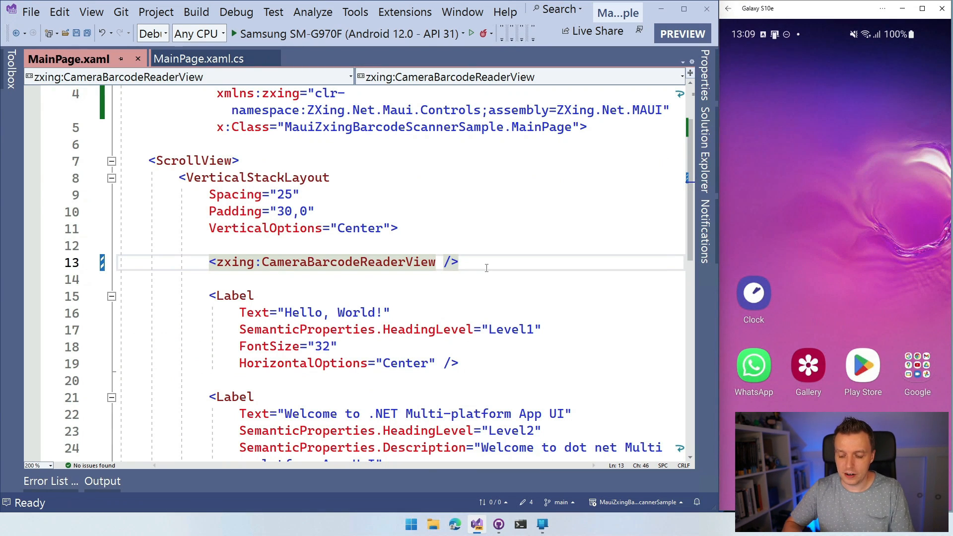
key(BackSpace)
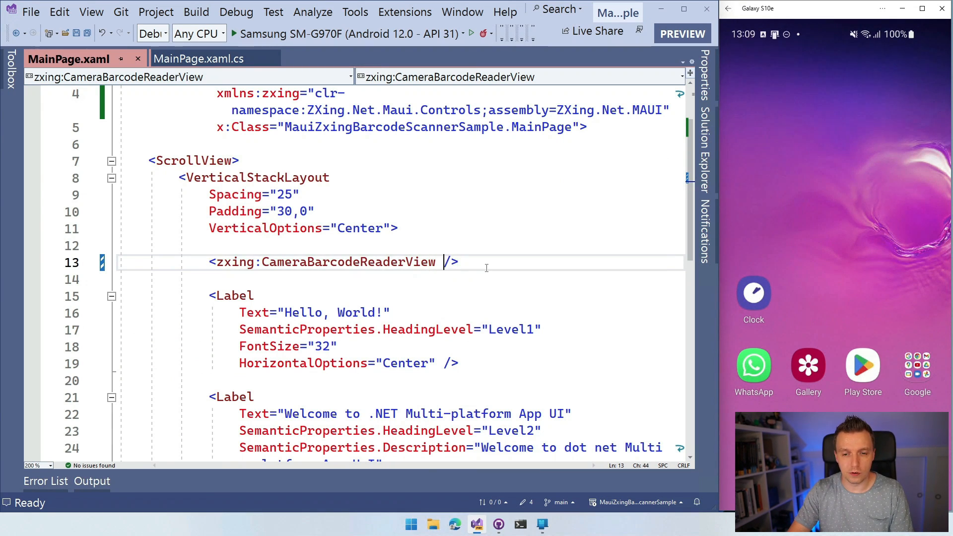
text(I )
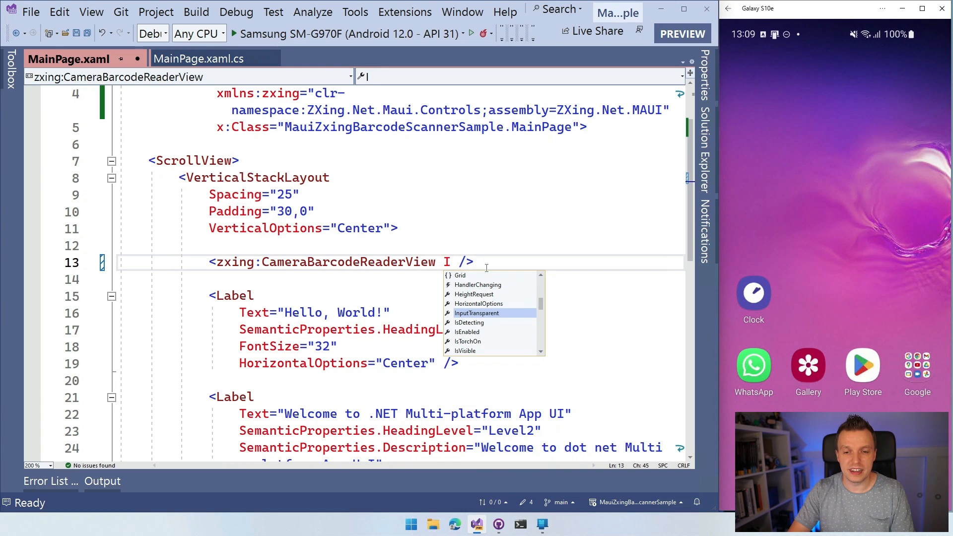
text(s)
key(Tab)
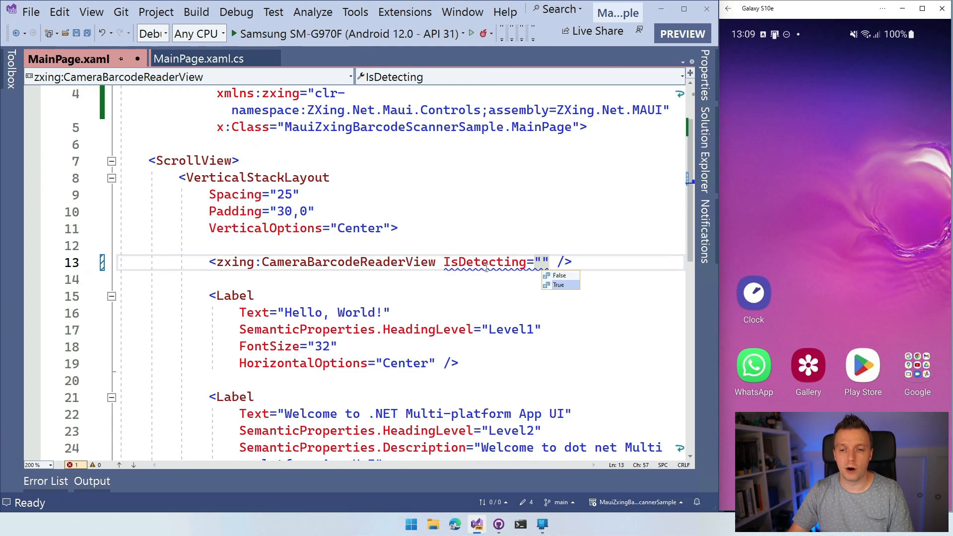
text(True)
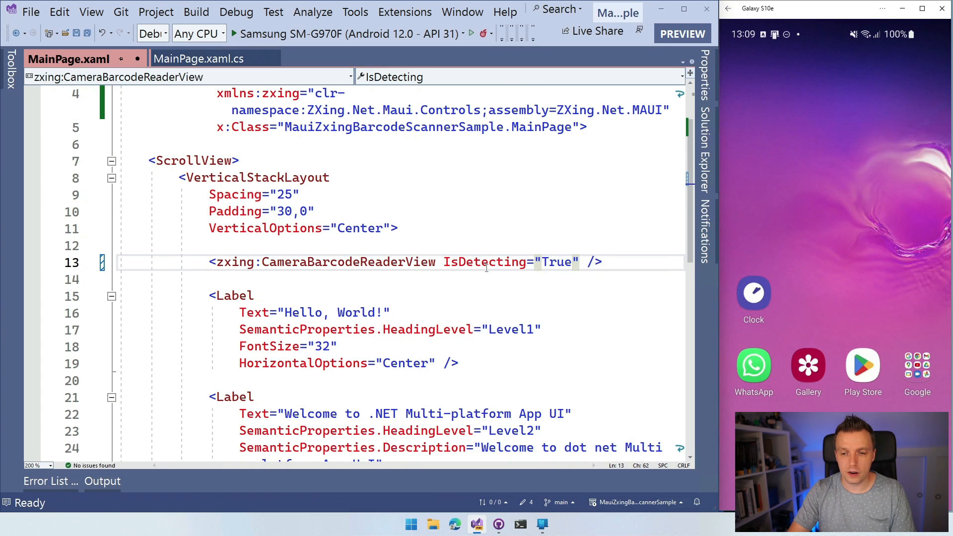
Step: Add IsTorchOn="False" to the CameraBarcodeReaderView
key(End)
text(Is)
key(Down)
key(Down)
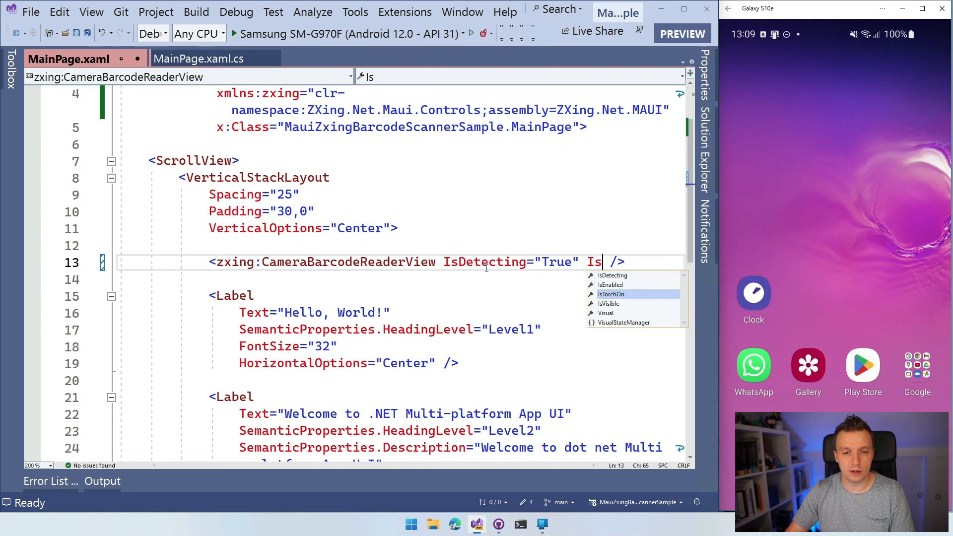
key(Tab)
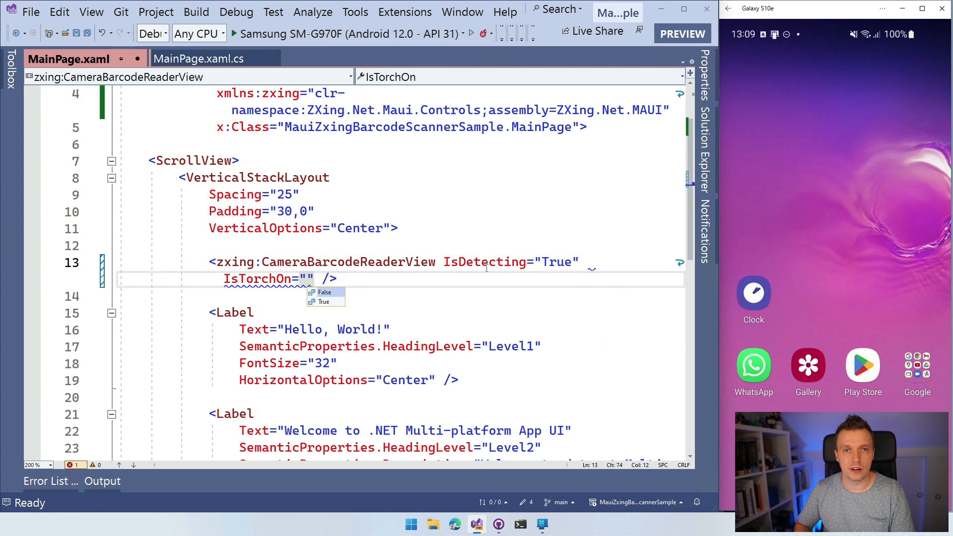
key(Down)
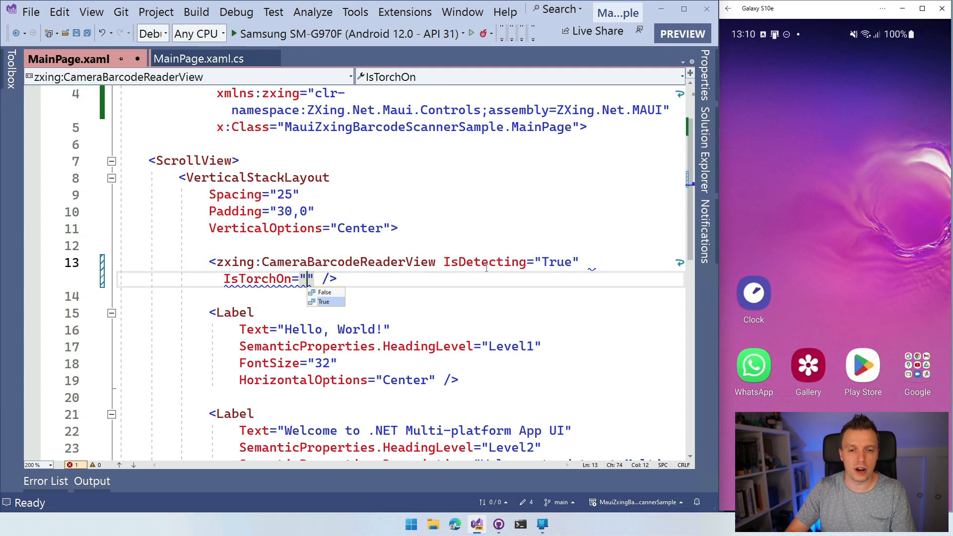
key(Up)
key(Tab)
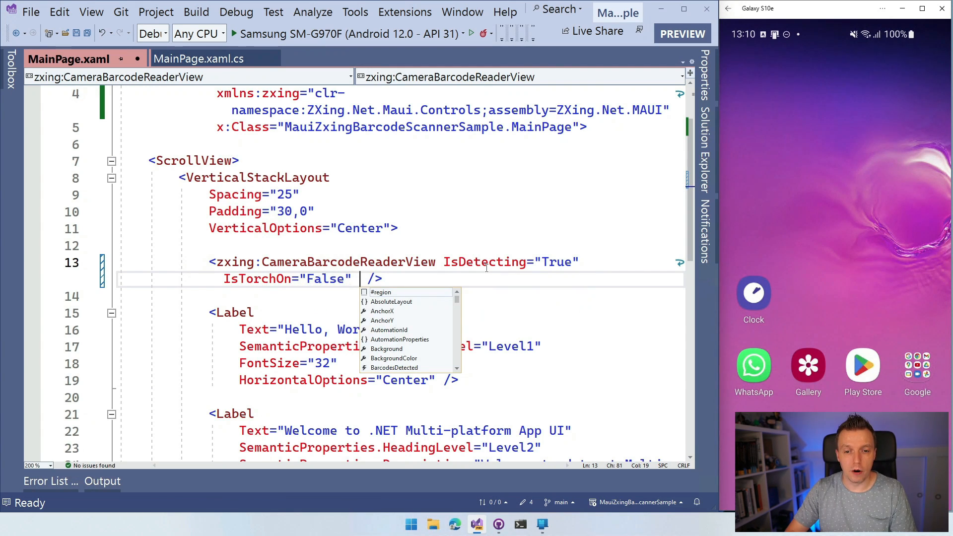
text(Bar)
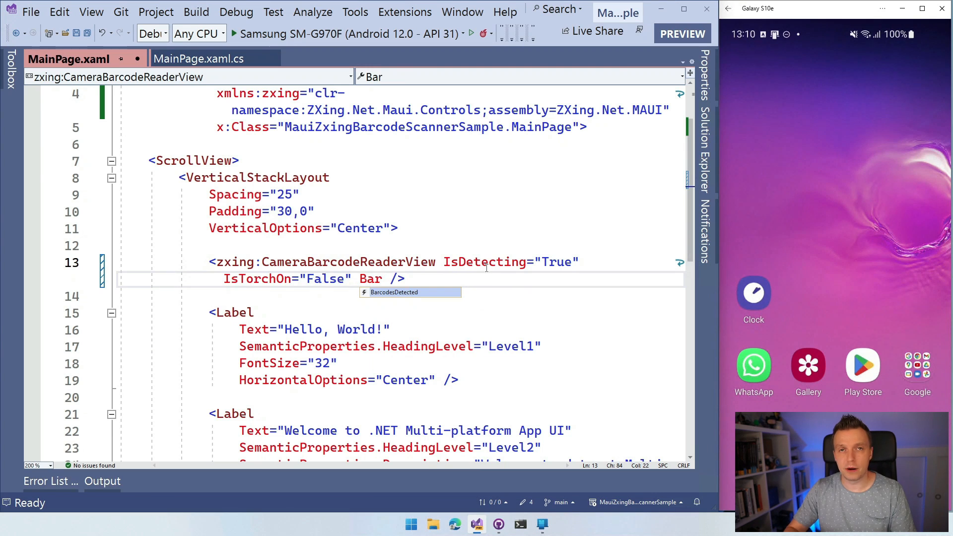
Step: Wire BarcodesDetected to a new generated CameraBarcodeReaderView_BarcodesDetected handler
key(Tab)
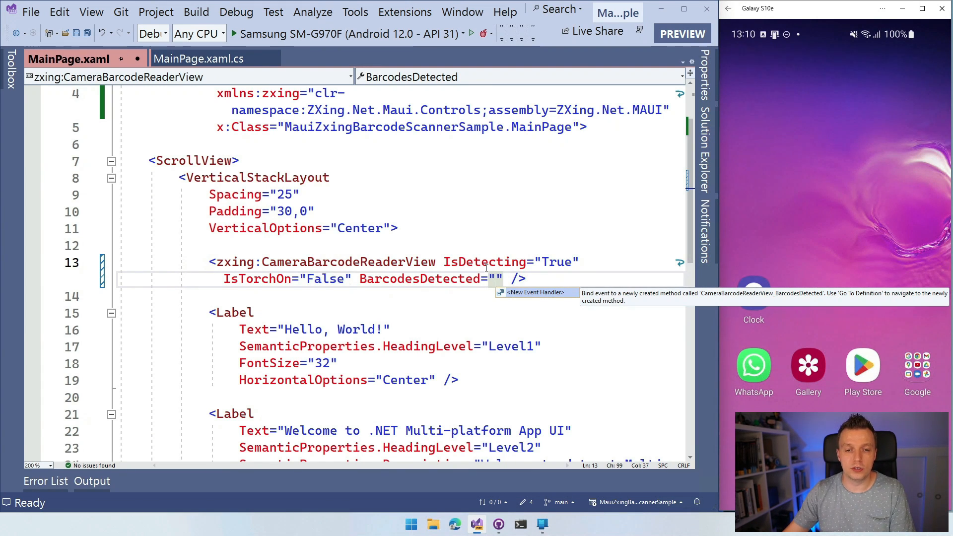
key(Tab)
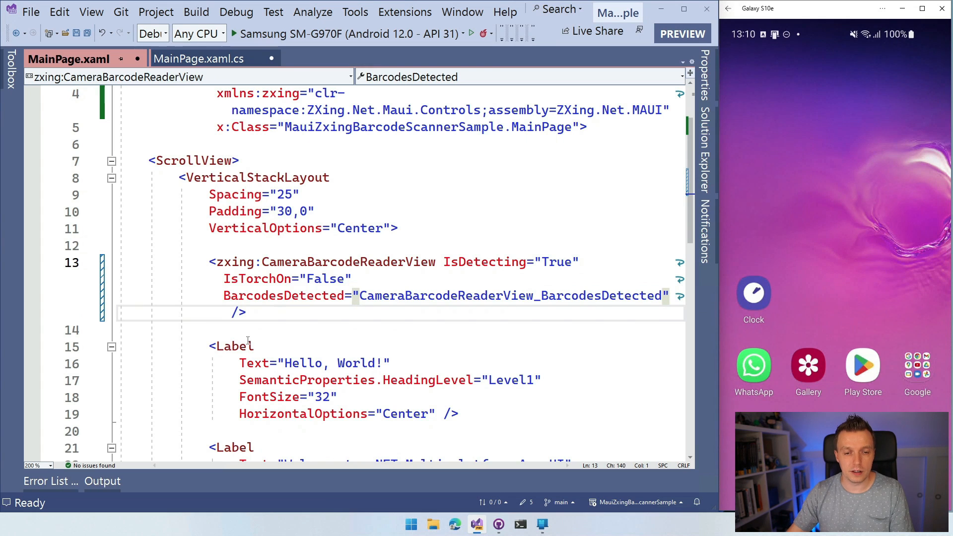
click(263, 345)
Step: Name the Hello, World! label barcodeResult with x:Name and save
key(Return)
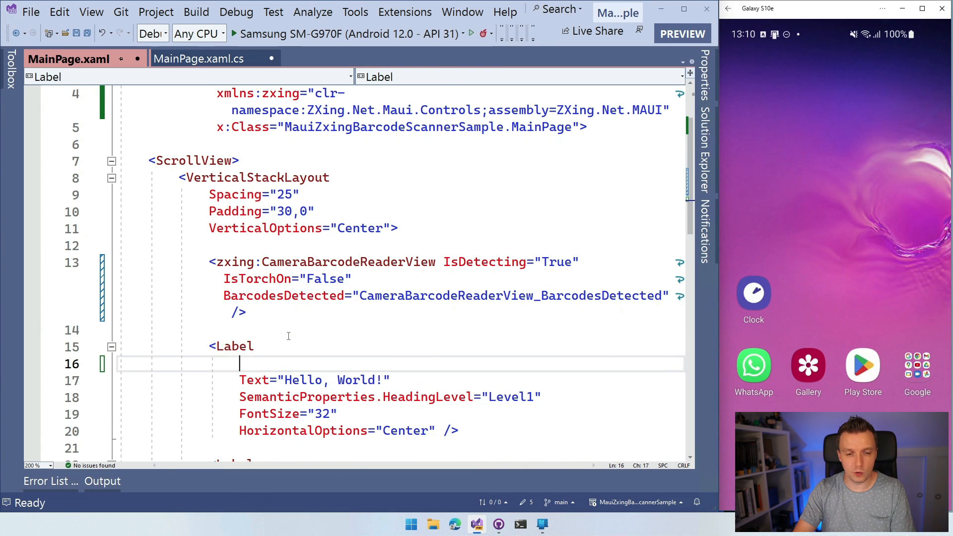
text(x)
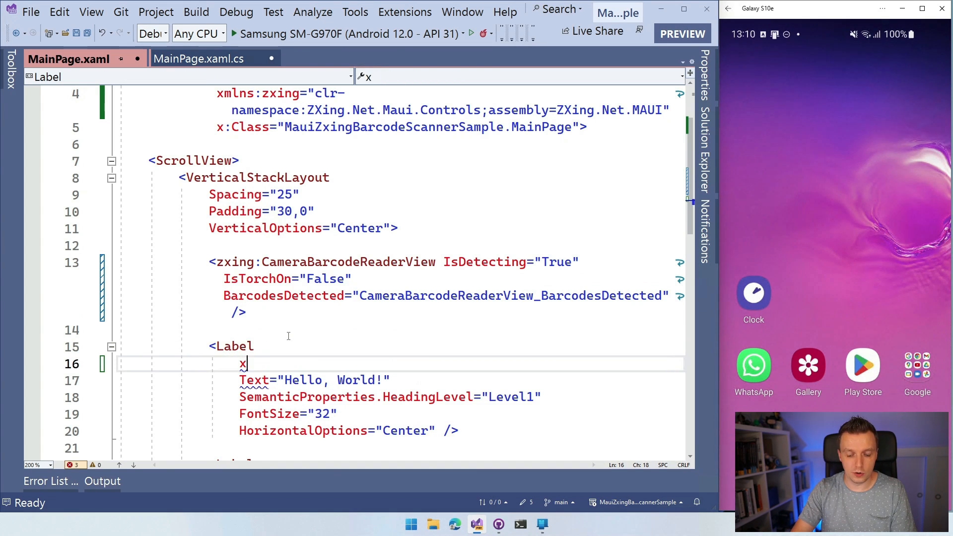
text(:)
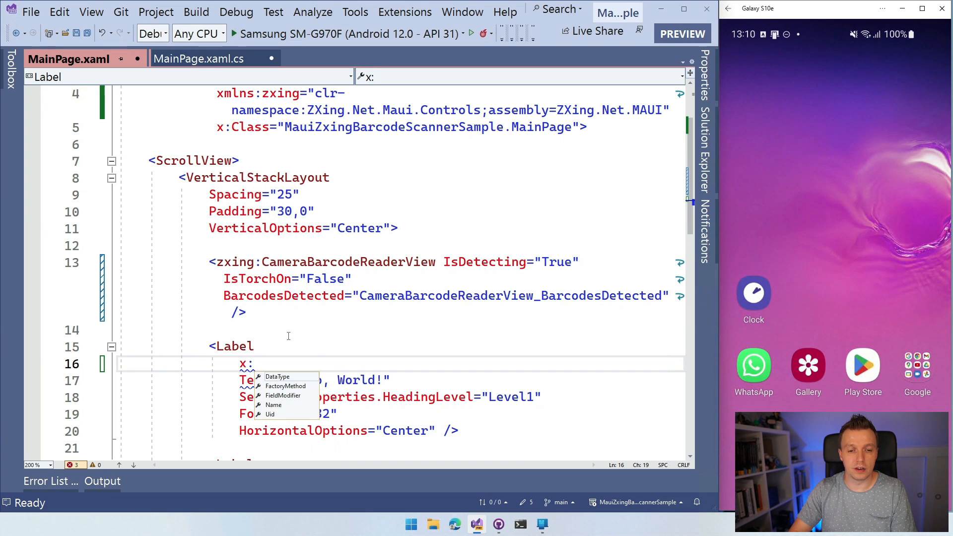
key(Down)
key(Down)
key(Down)
key(Down)
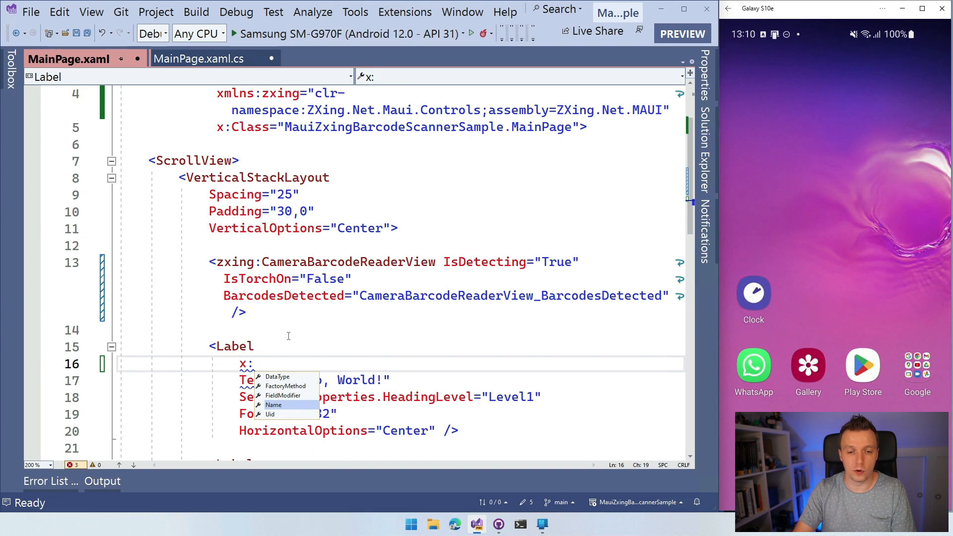
key(Tab)
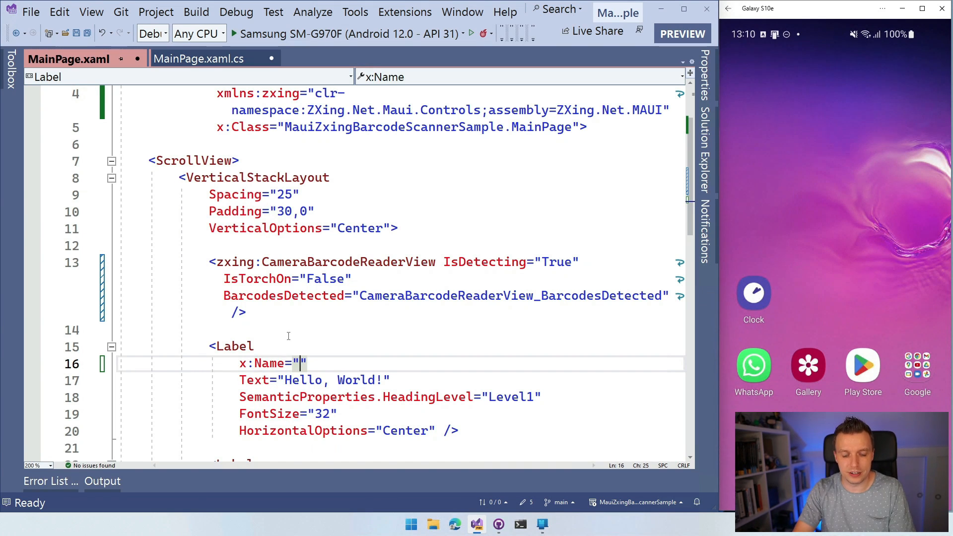
text(barcod)
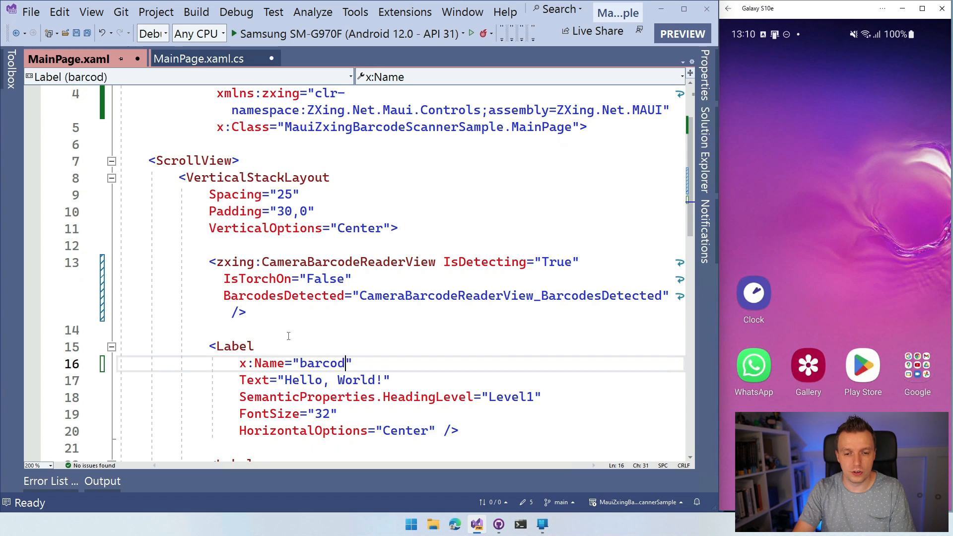
text(eResult)
key(ctrl+s)
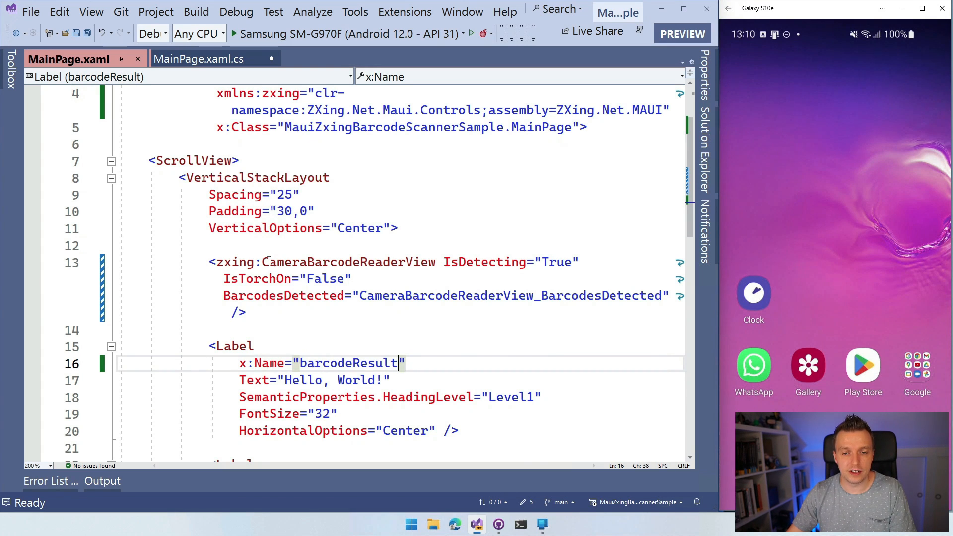
Step: Give the CameraBarcodeReaderView the x:Name barcodeReader
click(440, 262)
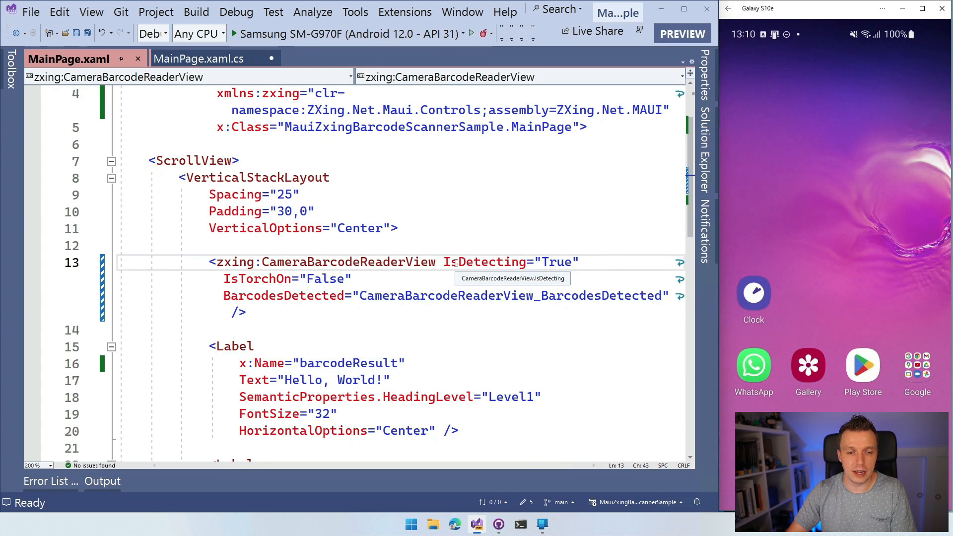
key(Return)
key(Up)
key(End)
text(x)
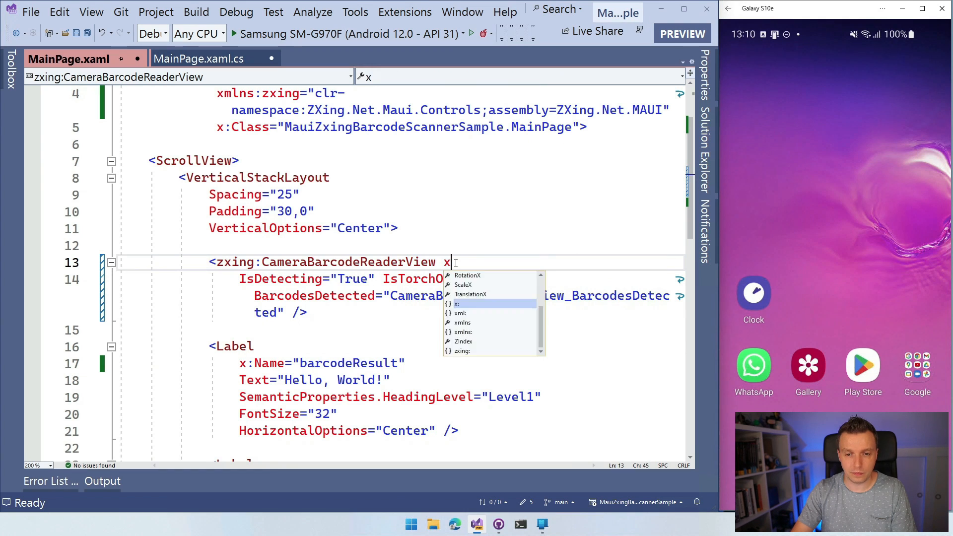
text(LN)
key(BackSpace)
key(BackSpace)
text(:)
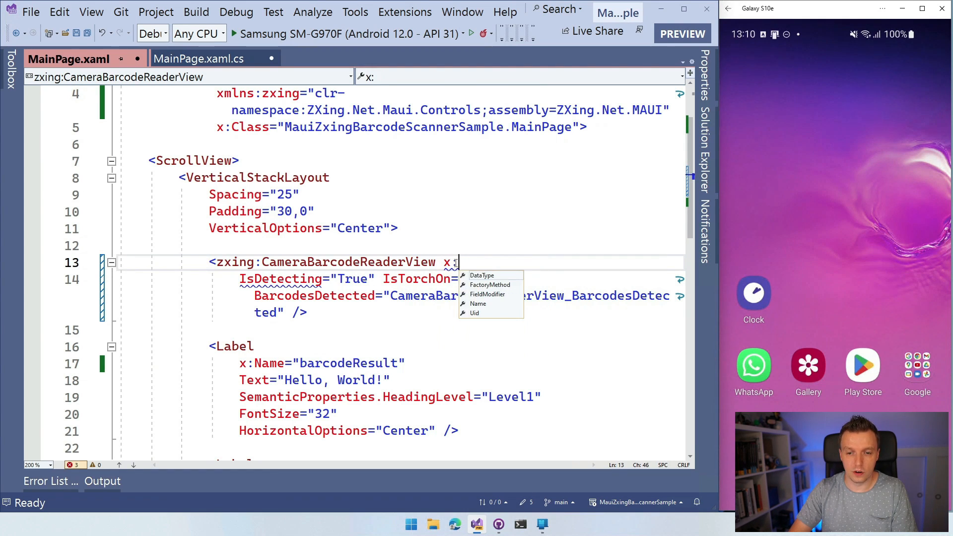
key(Down)
key(Down)
key(Down)
key(Tab)
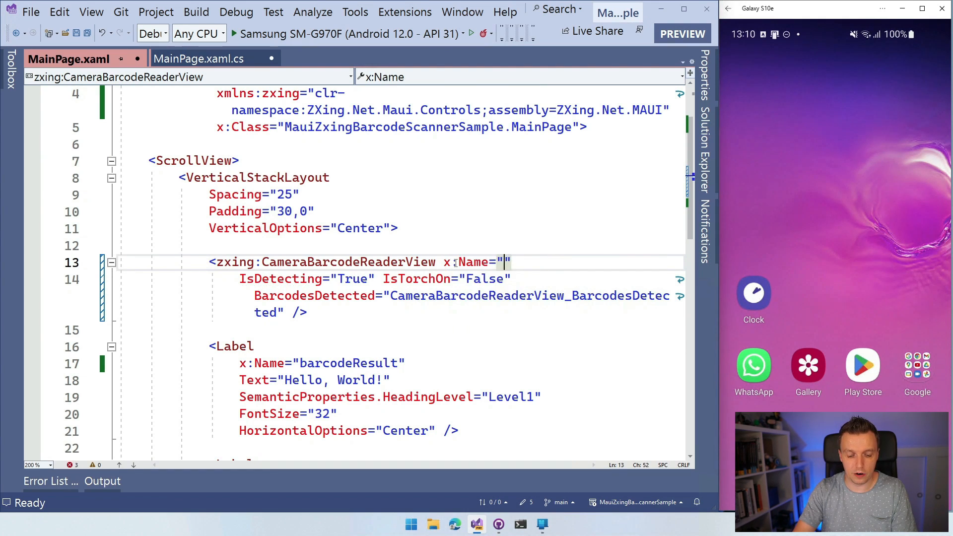
text(barcod)
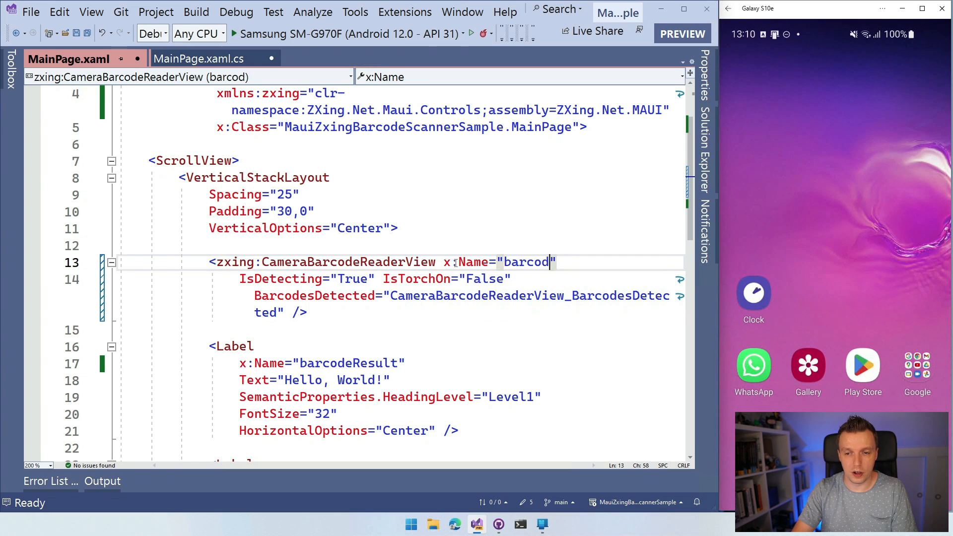
text(eReader)
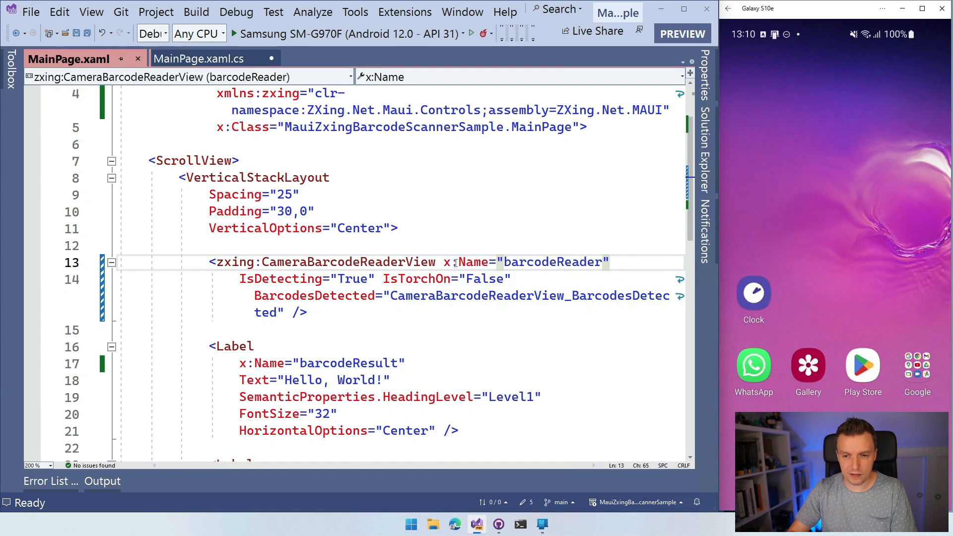
Step: Add WidthRequest="300" and HeightRequest="300" to the scanner view
key(Return)
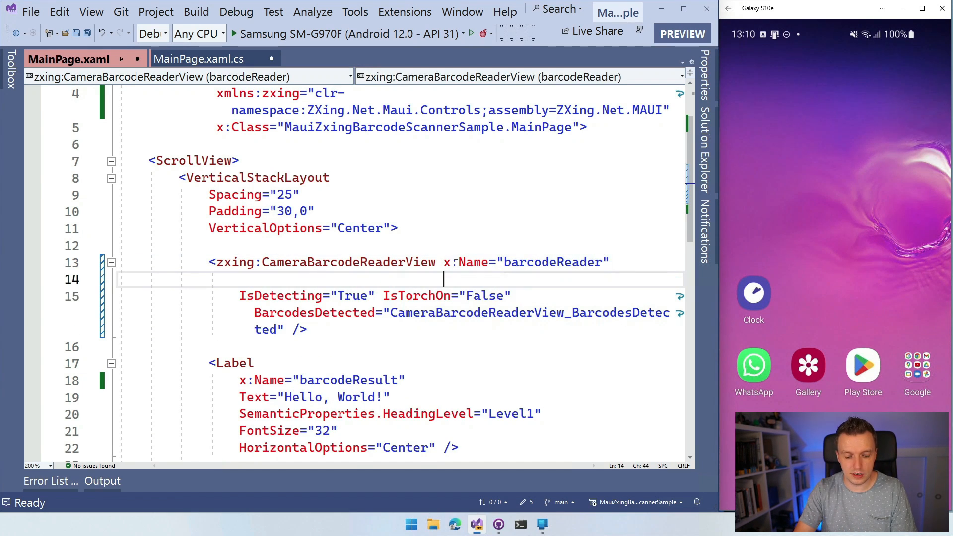
text(Wid)
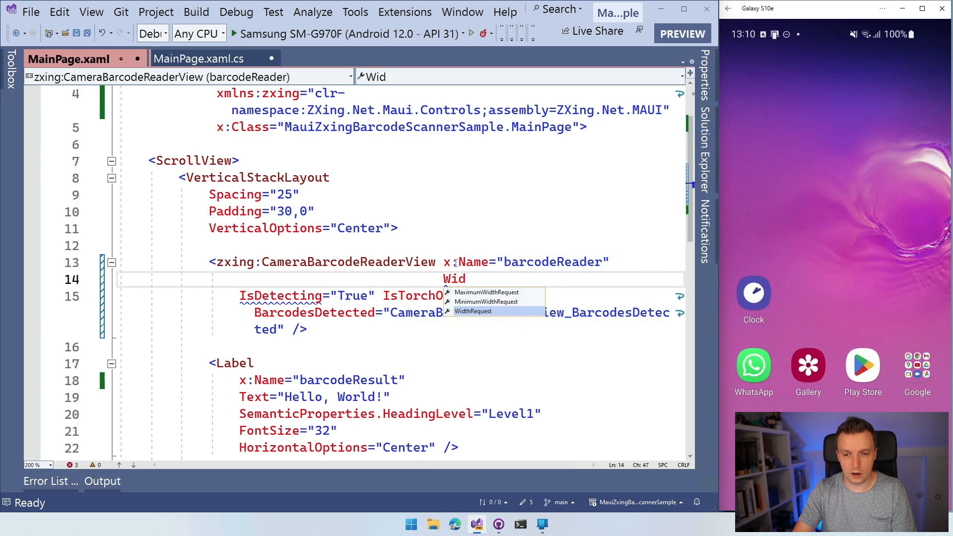
key(Tab)
text(300" )
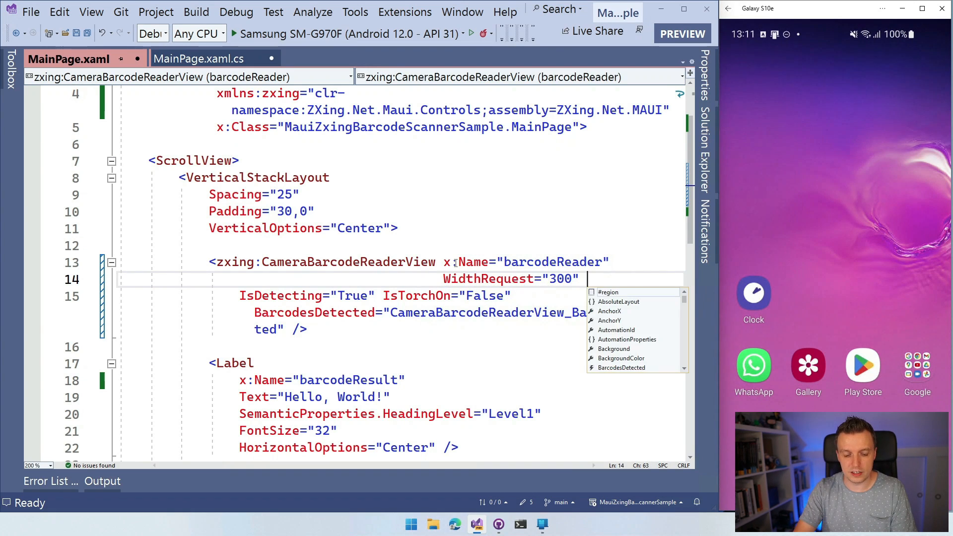
text(h)
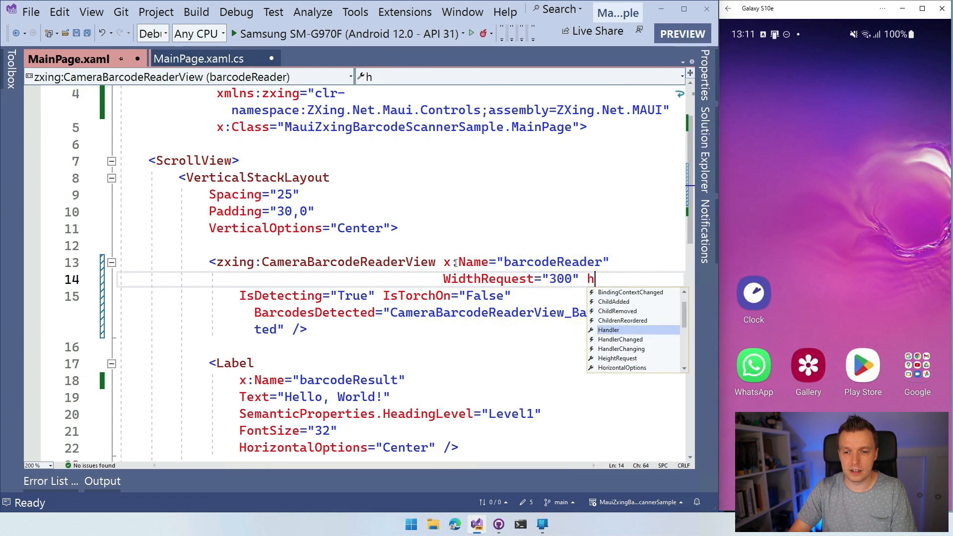
text(e)
key(Tab)
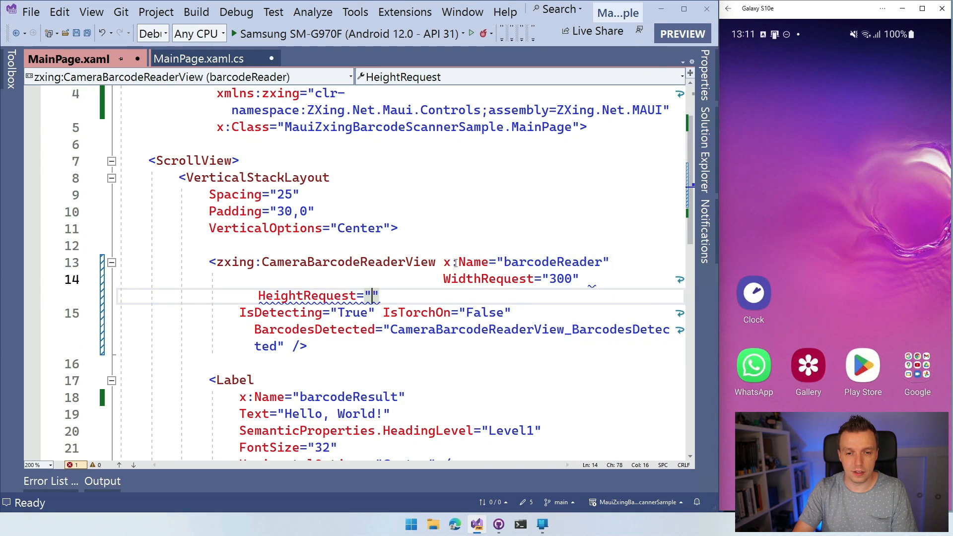
text(300)
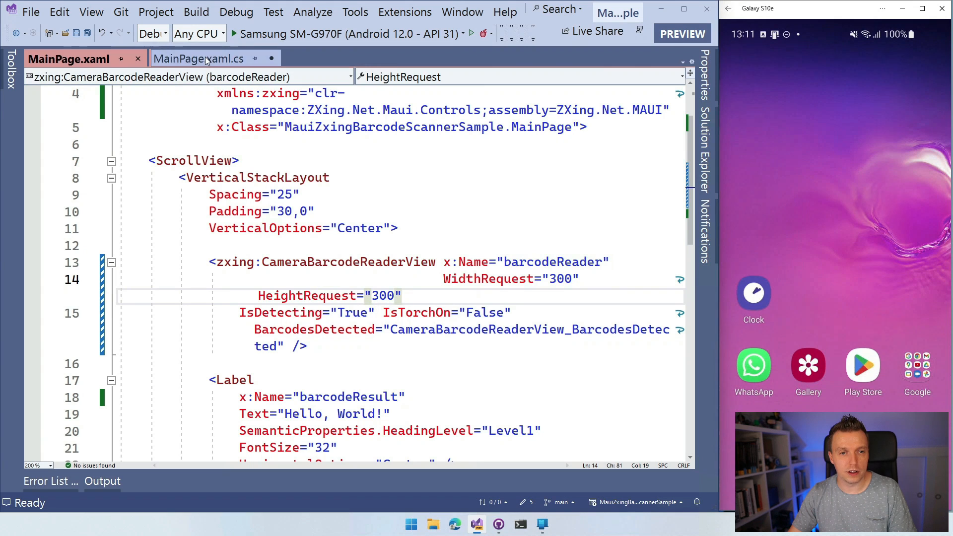
Step: In MainPage.xaml.cs, begin barcodeResult.Text = e.Results[0] inside the handler
click(223, 58)
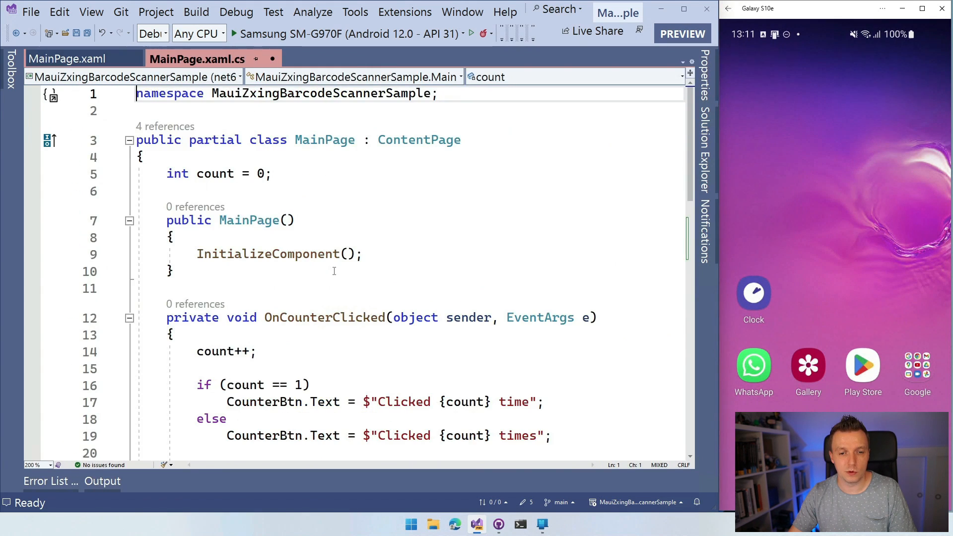
scroll(376, 256, down, 1)
scroll(376, 257, down, 5)
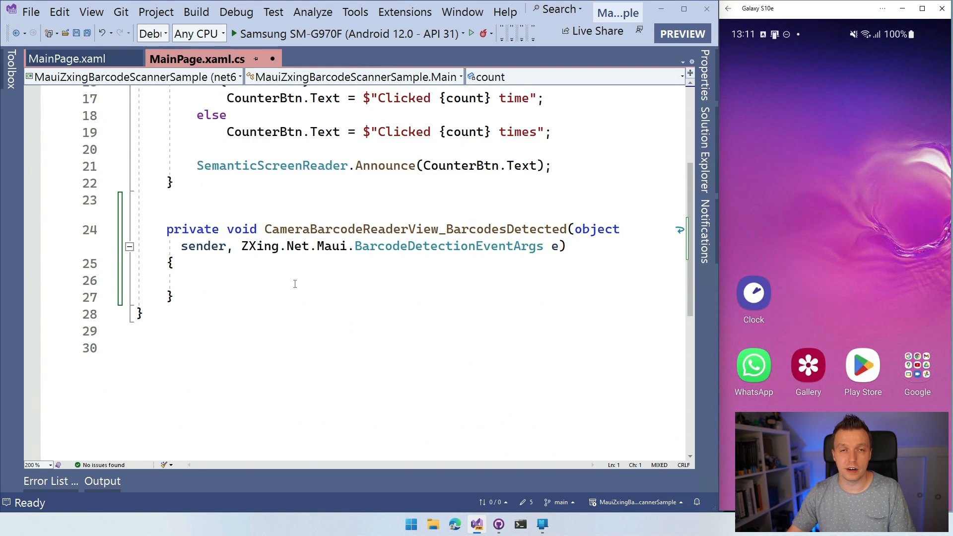
click(295, 284)
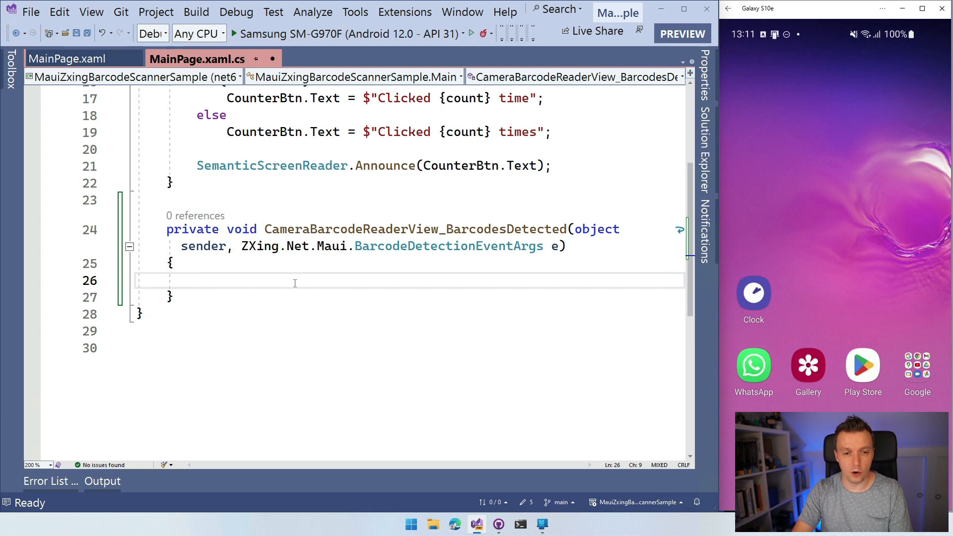
text(barco)
key(Escape)
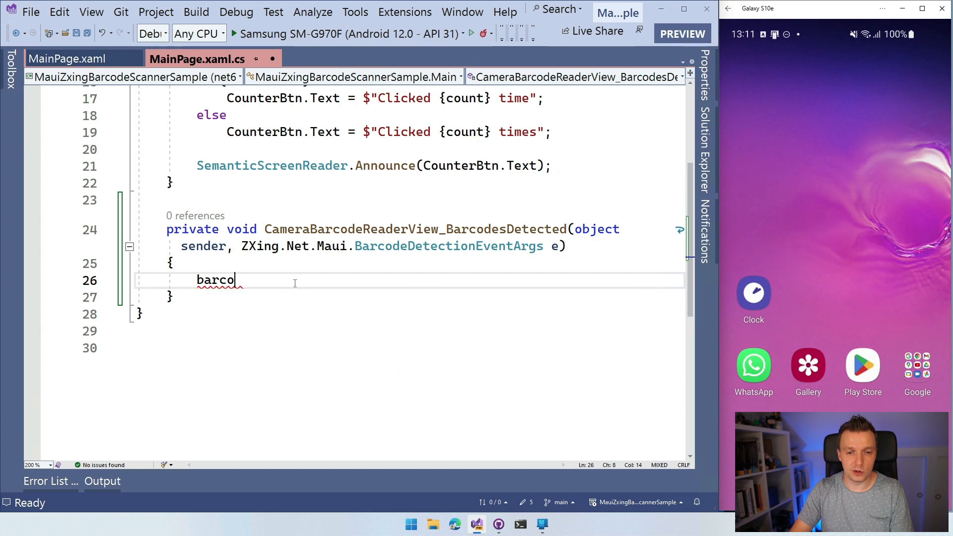
text(deResult.te)
key(Escape)
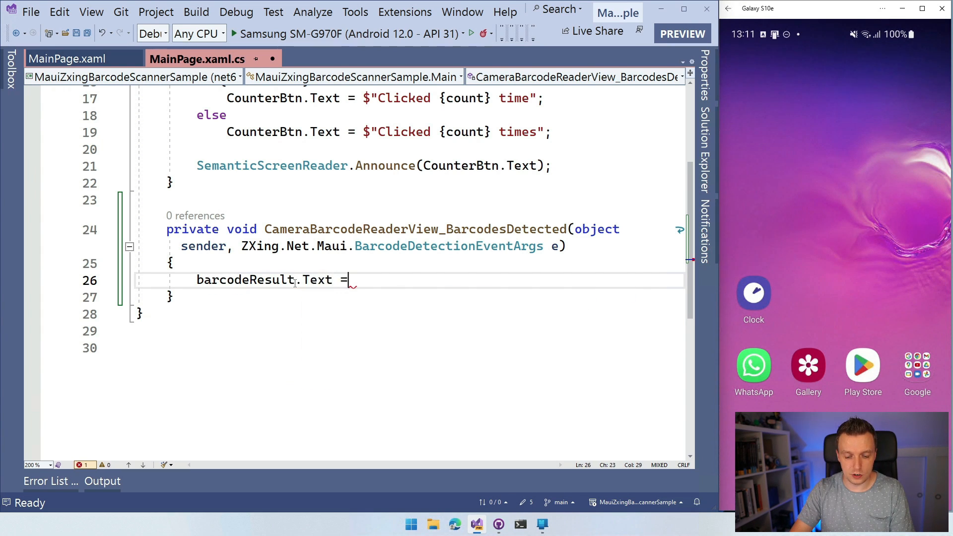
text( e.)
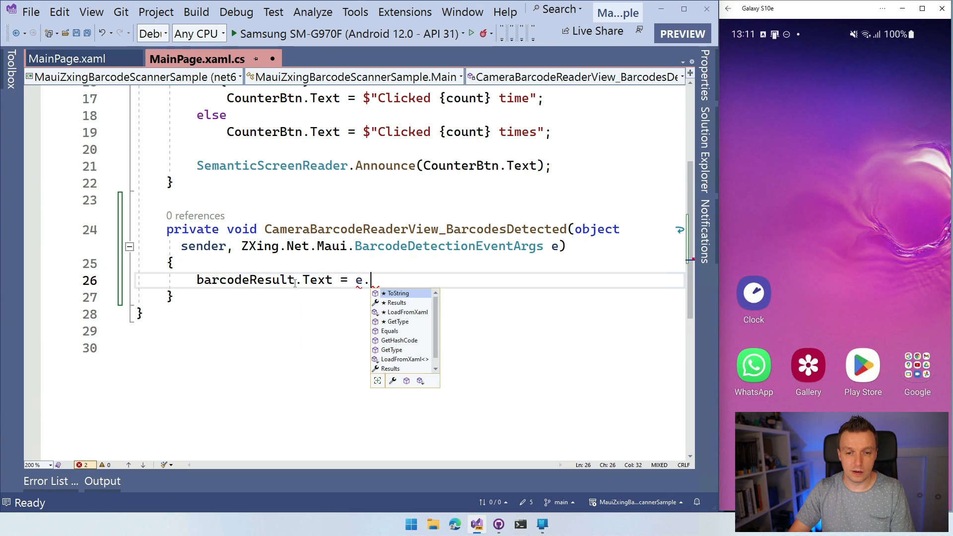
text(res)
key(Tab)
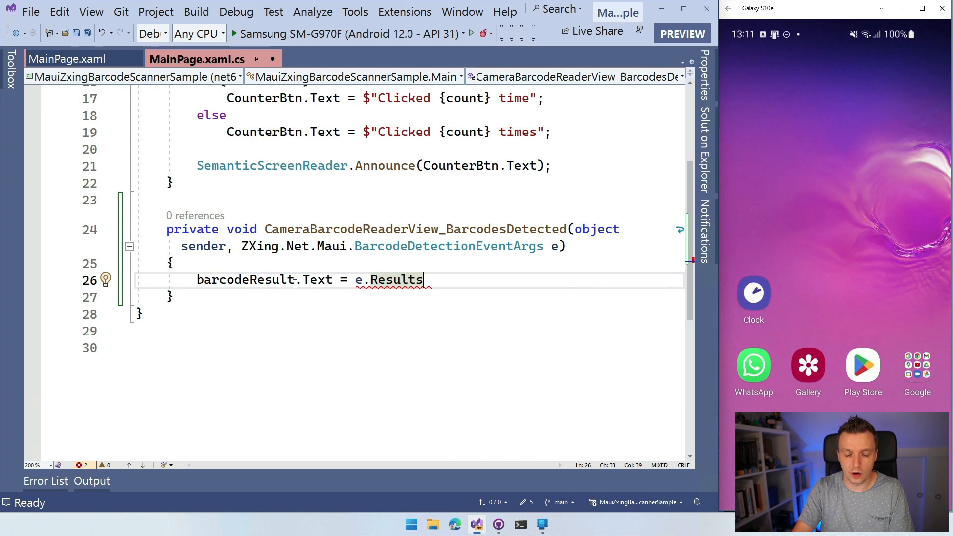
text([0)
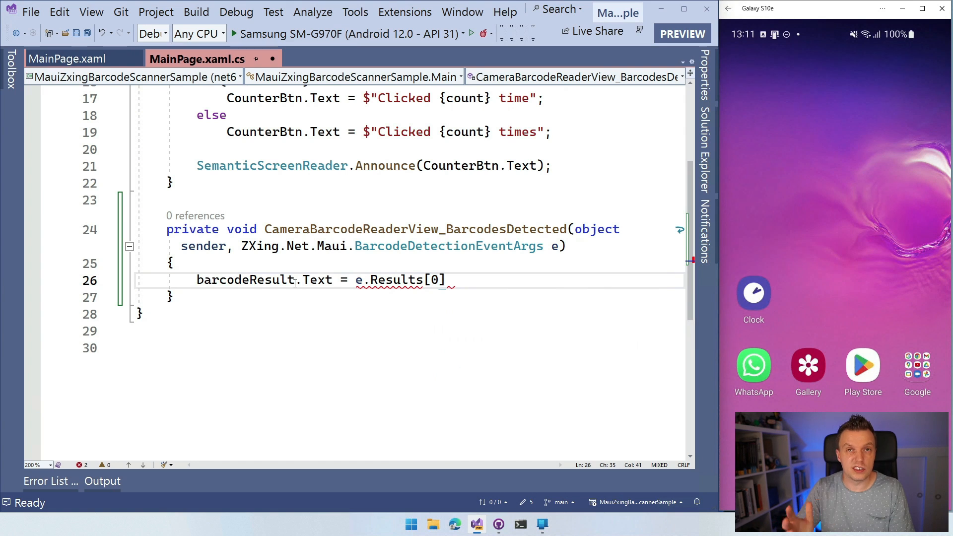
key(Right)
text(.)
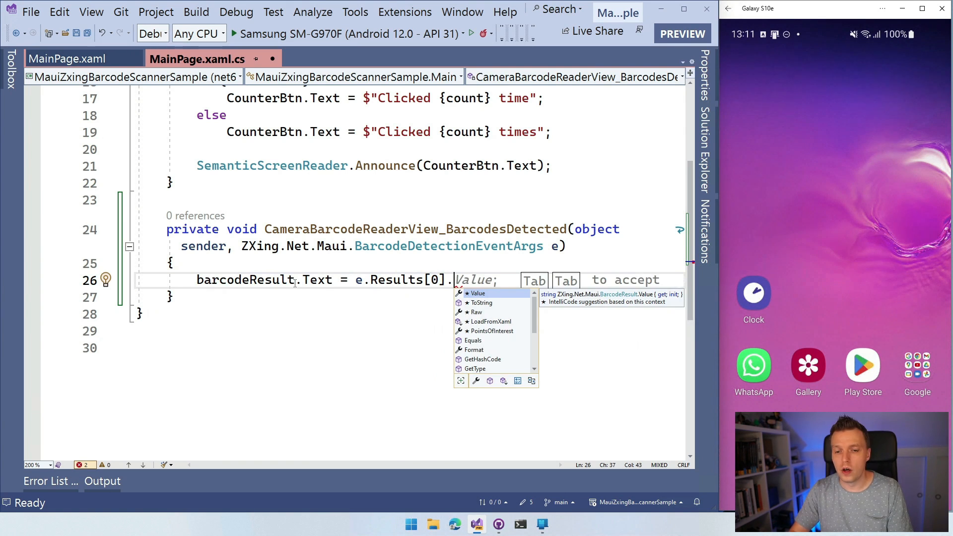
Step: Browse the result properties and finish the statement with .Value;
key(Down)
key(Down)
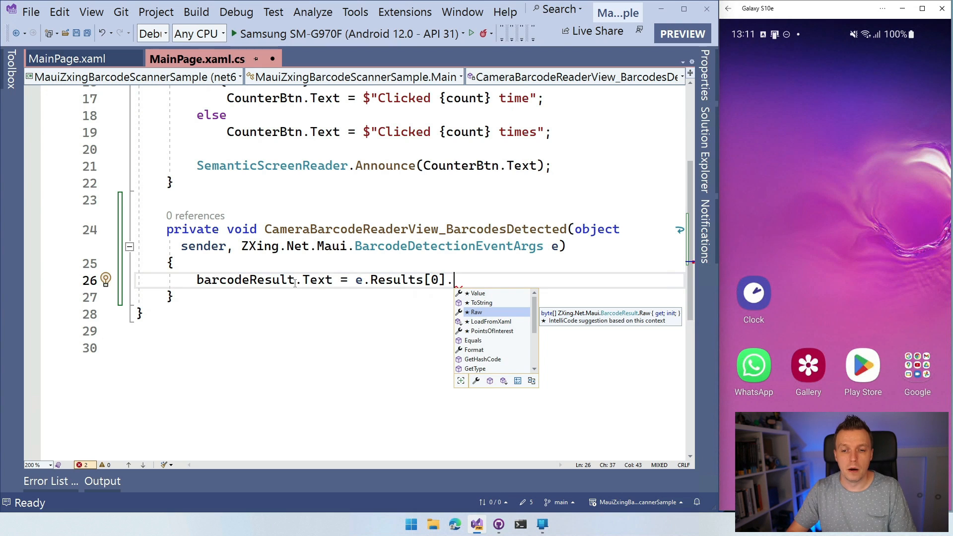
key(Down)
key(Down)
key(Down)
key(Down)
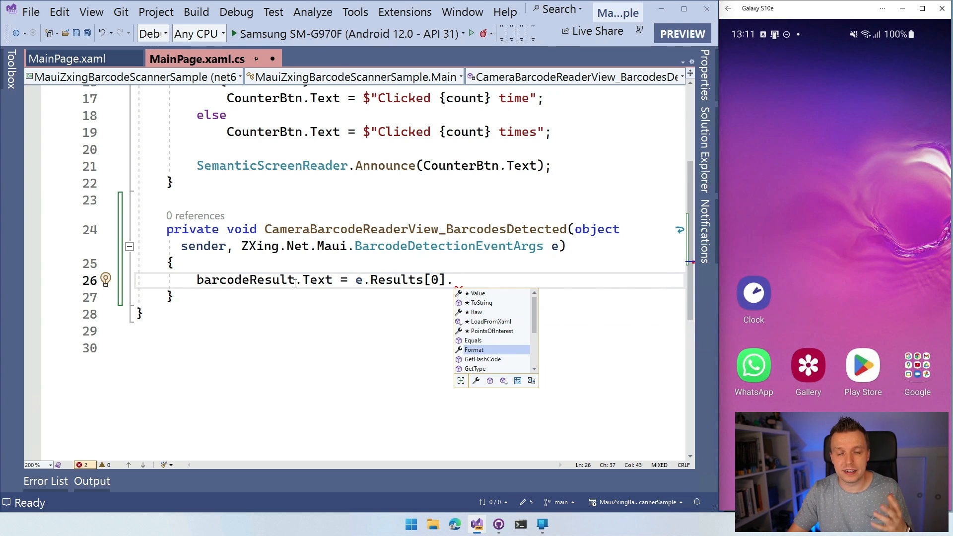
key(Down)
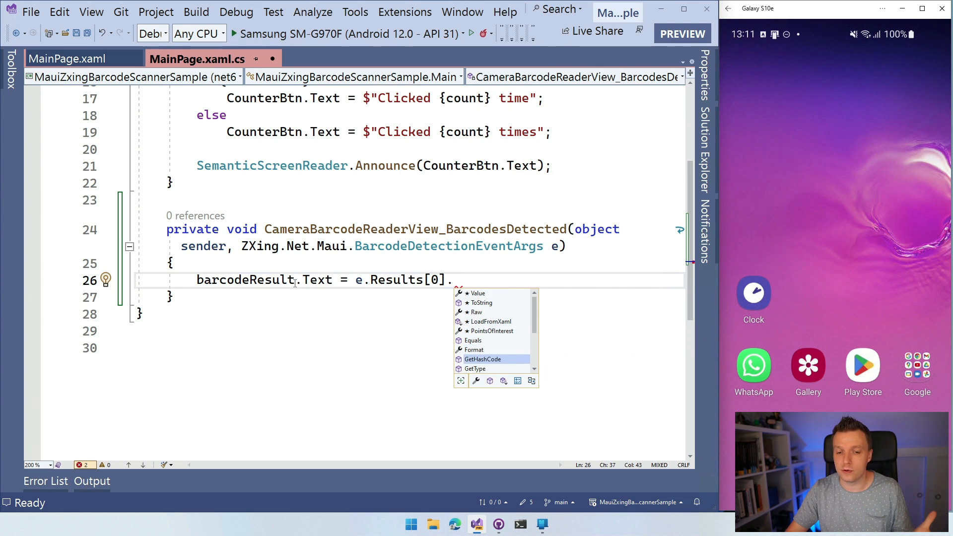
key(Down)
key(Down)
key(Down)
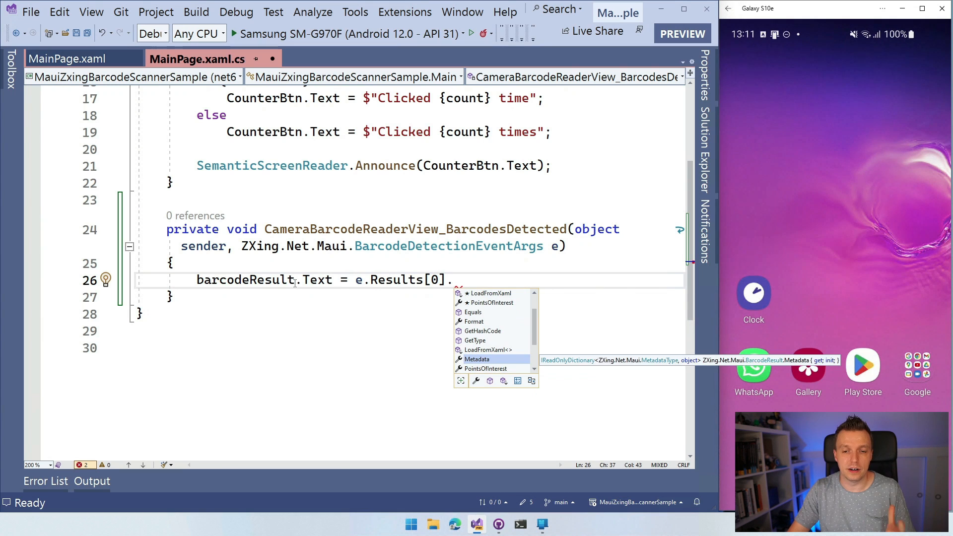
key(Up)
key(Up)
key(Up)
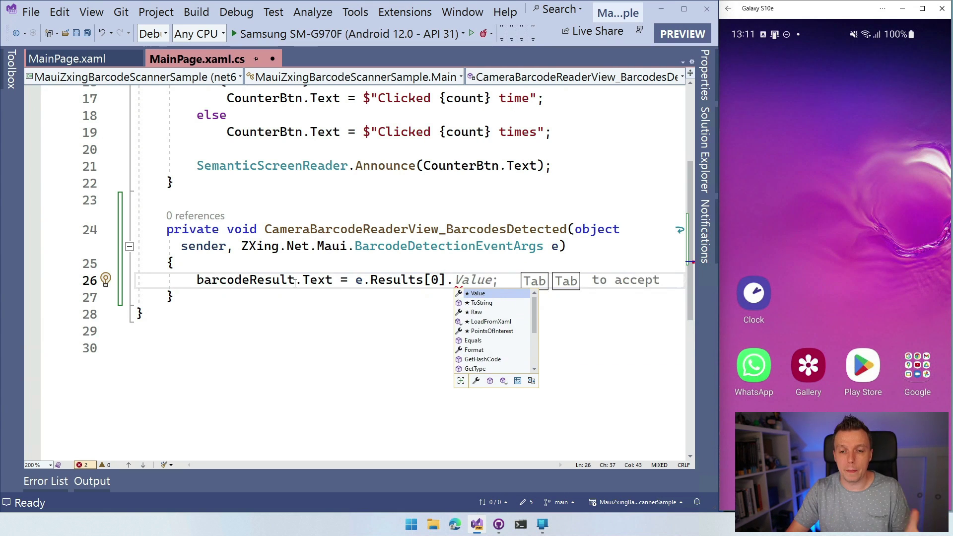
key(Tab)
key(Tab)
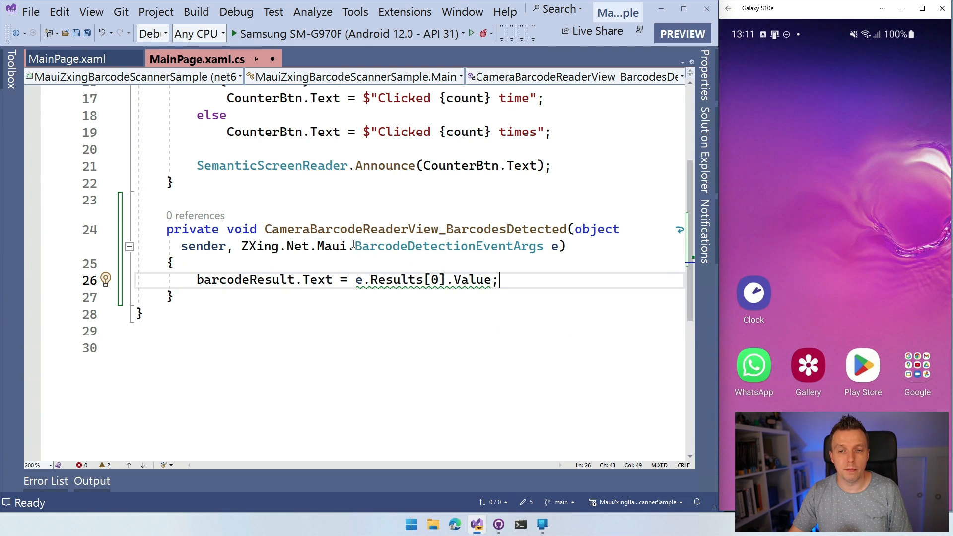
Step: Highlight the event args and assignment line, then add a blank line above it
drag(354, 246, 546, 246)
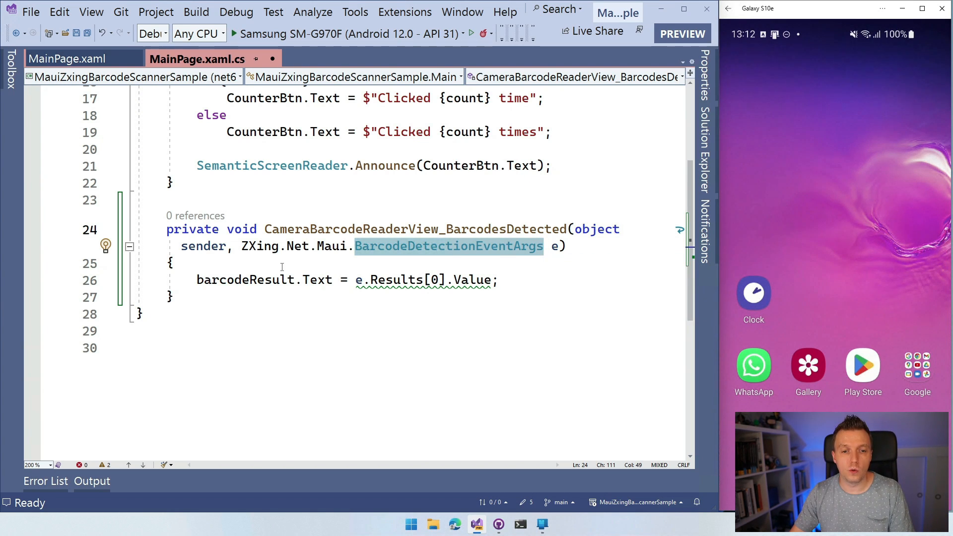
drag(198, 280, 503, 280)
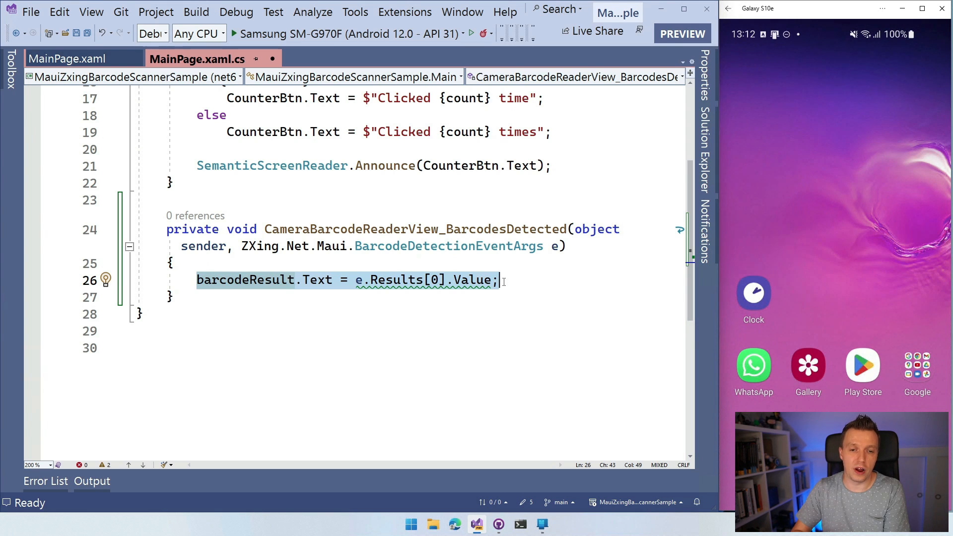
key(ctrl+Return)
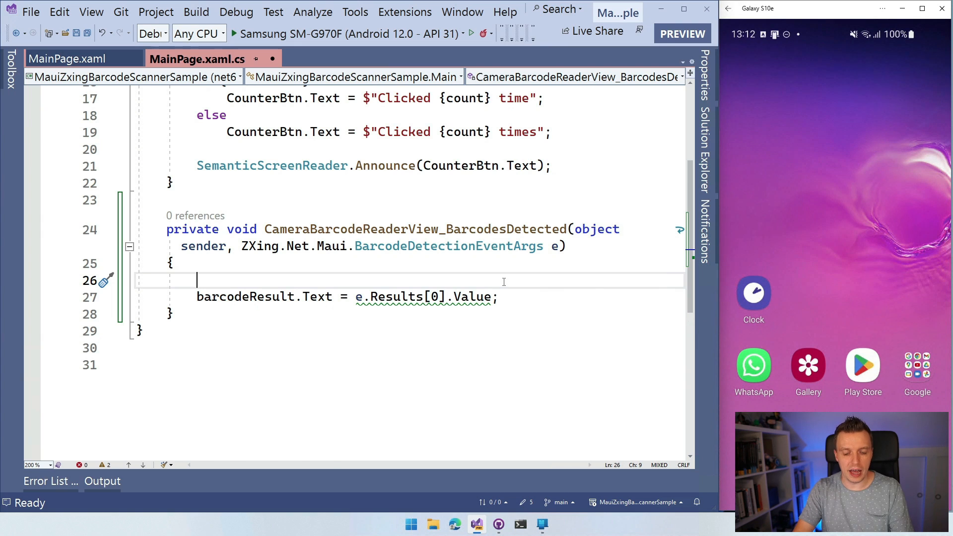
text(Dispa)
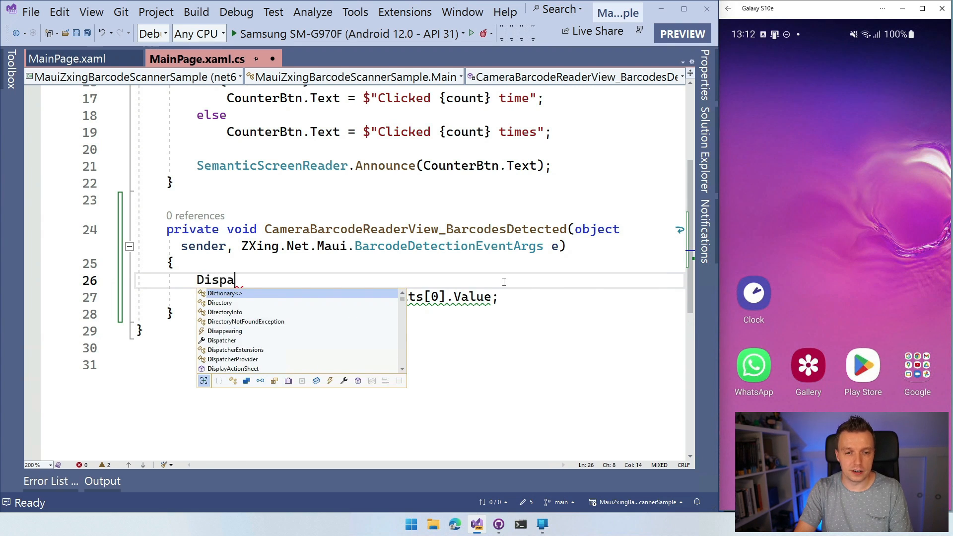
Step: Wrap the assignment in a Dispatcher.Dispatch(() => { ... }) lambda
key(Tab)
text(.Dis)
key(Tab)
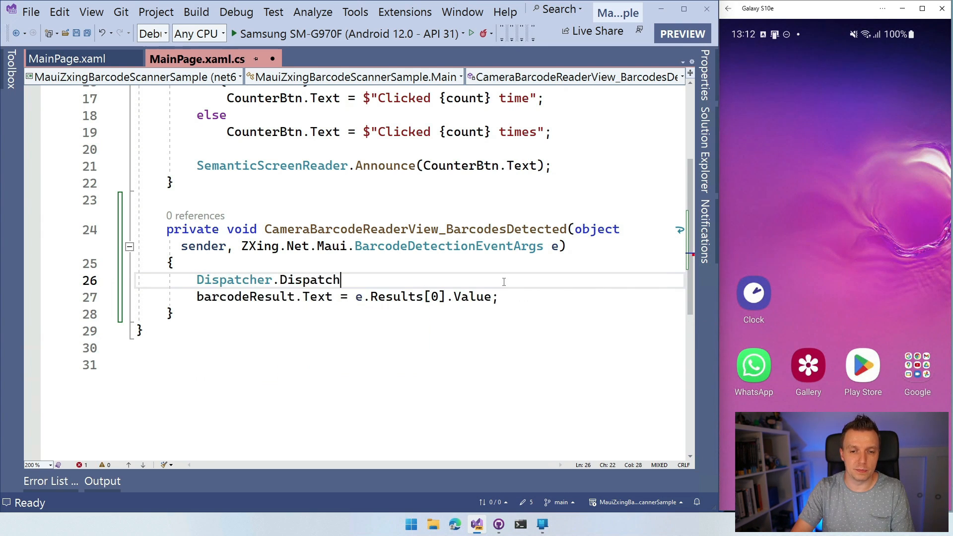
text(()
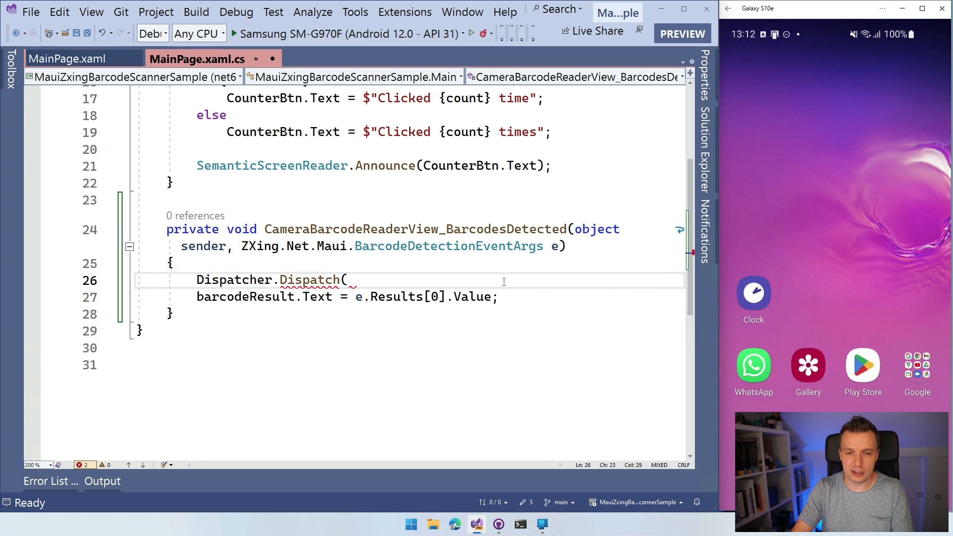
text()() -)
text(>)
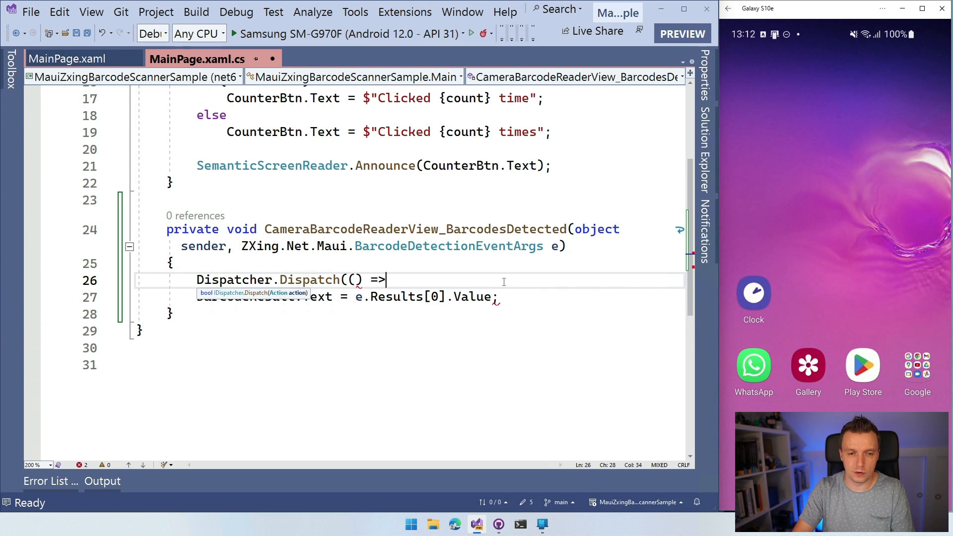
key(Return)
text({)
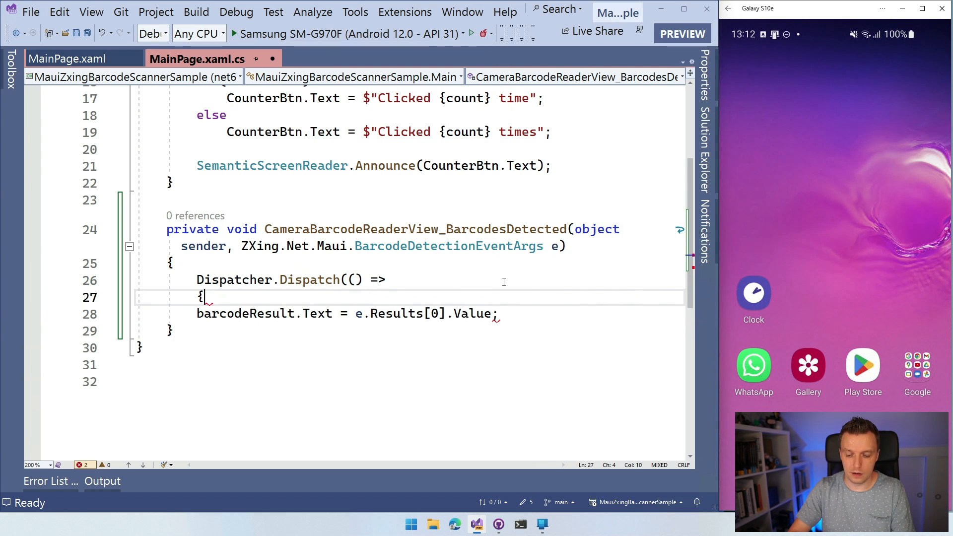
key(Down)
key(Return)
text(})
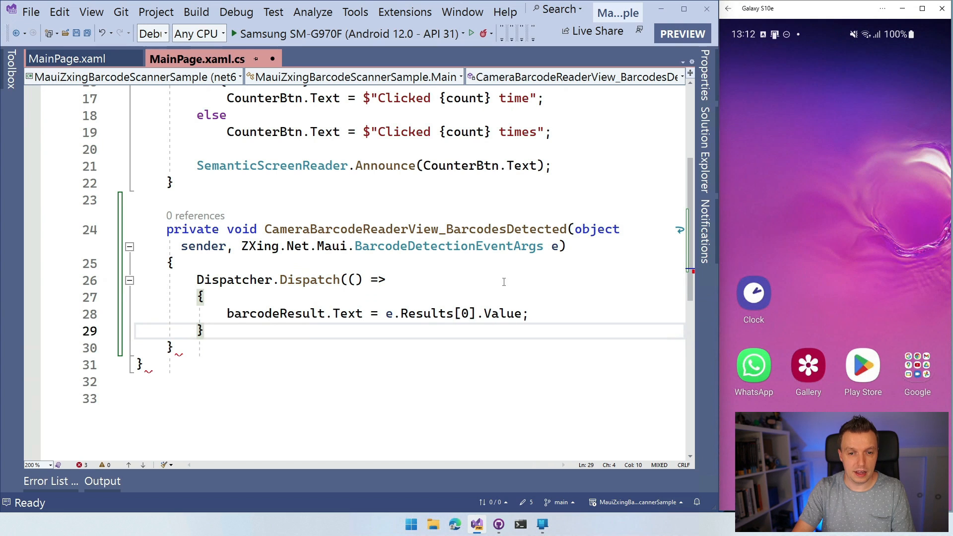
text();)
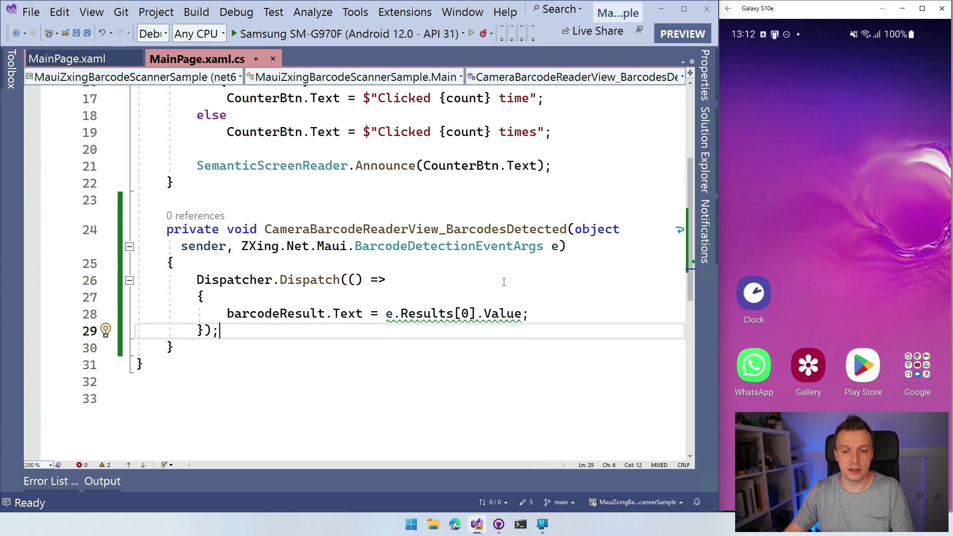
Step: Change the text to $"{e.Results[0].Value} {e.Results[0].Format}"
click(385, 313)
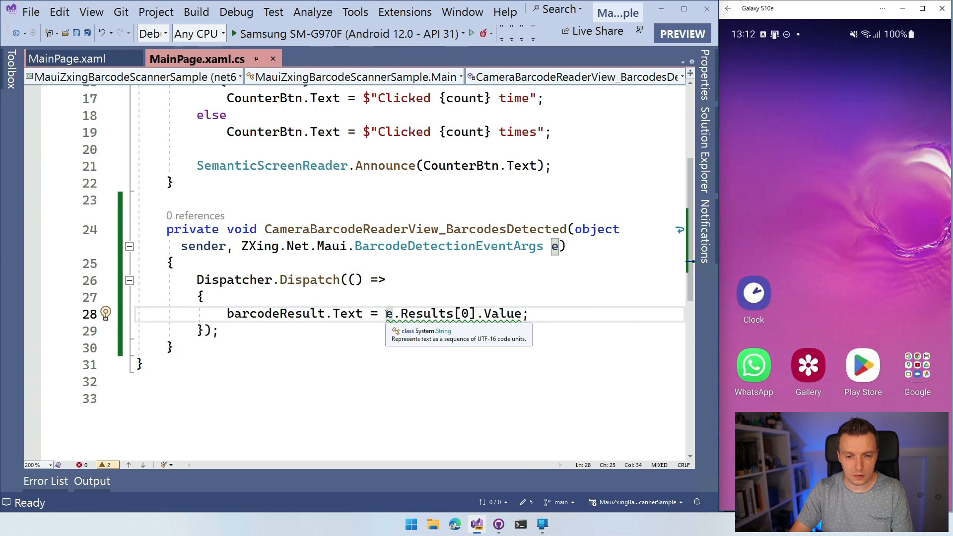
text(")
key(Delete)
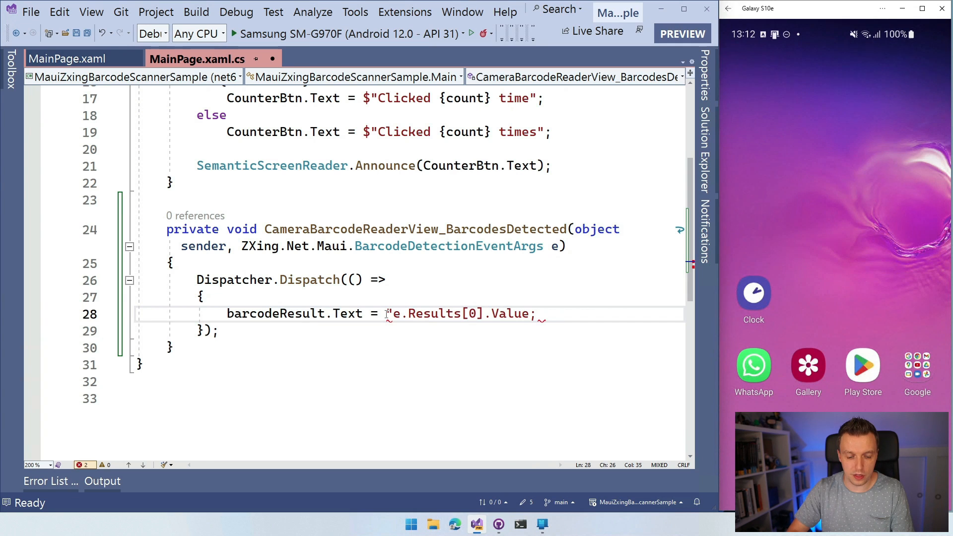
text({)
text($)
key(End)
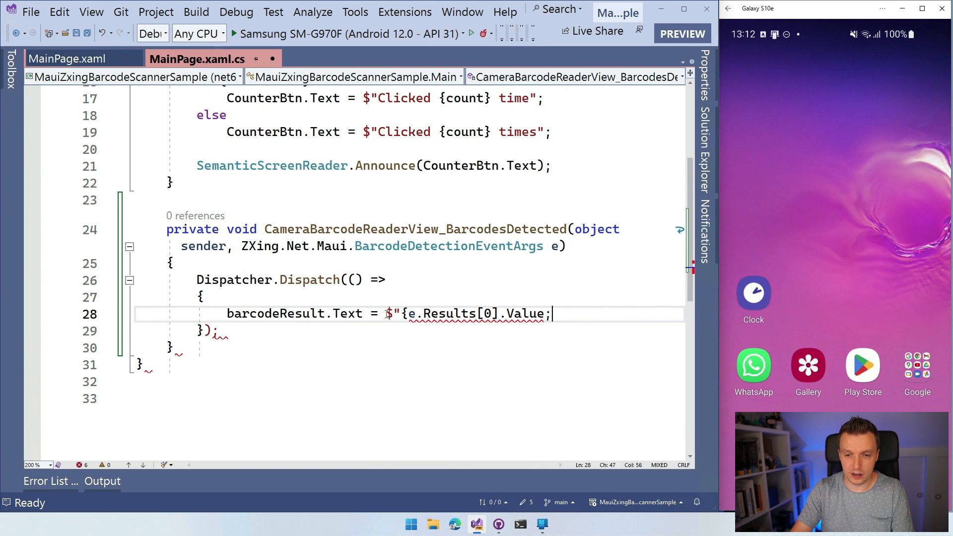
text(} ")
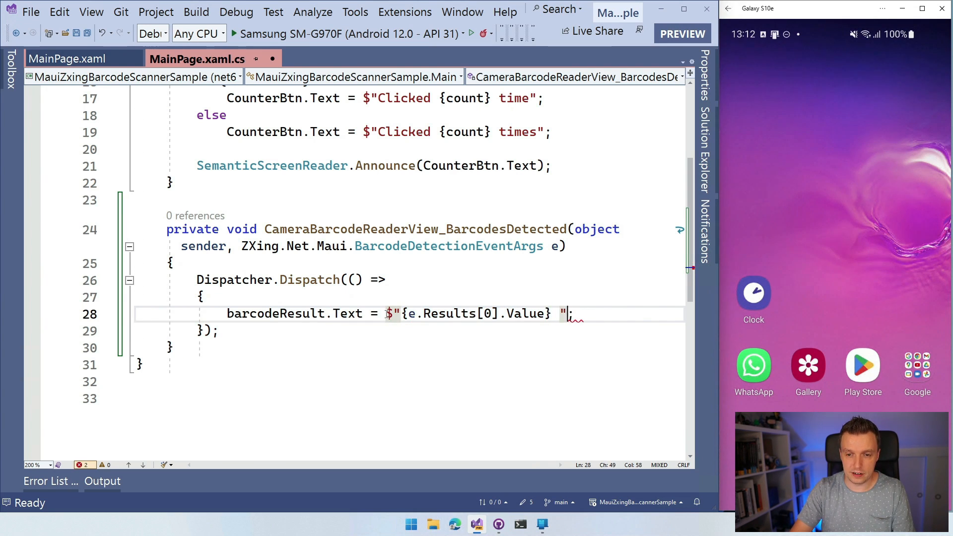
key(Left)
text({e)
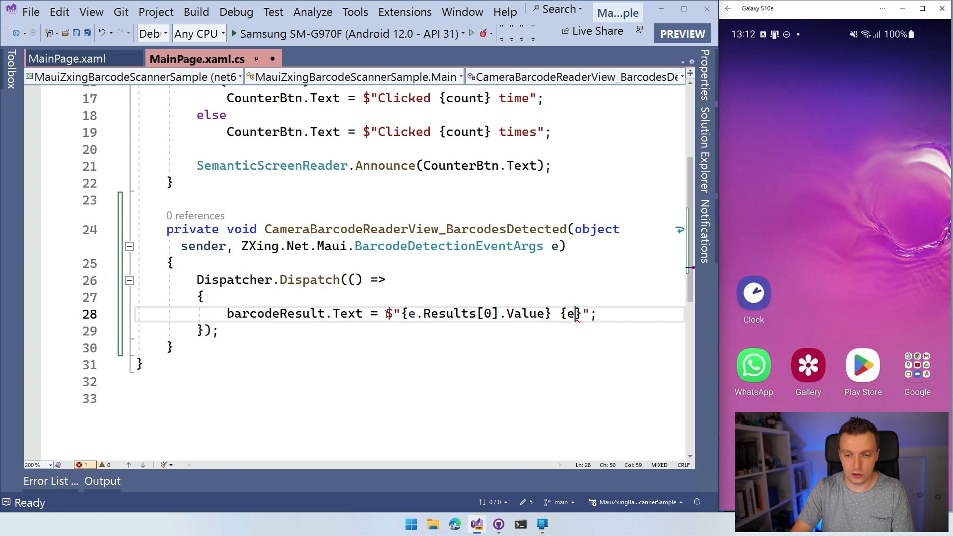
text(.res)
key(Tab)
text([0].)
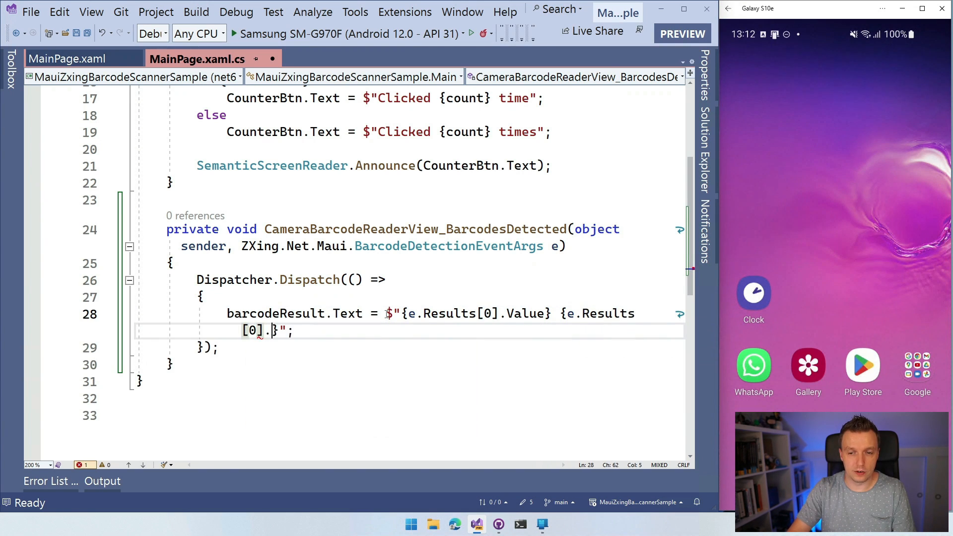
text(For)
key(Tab)
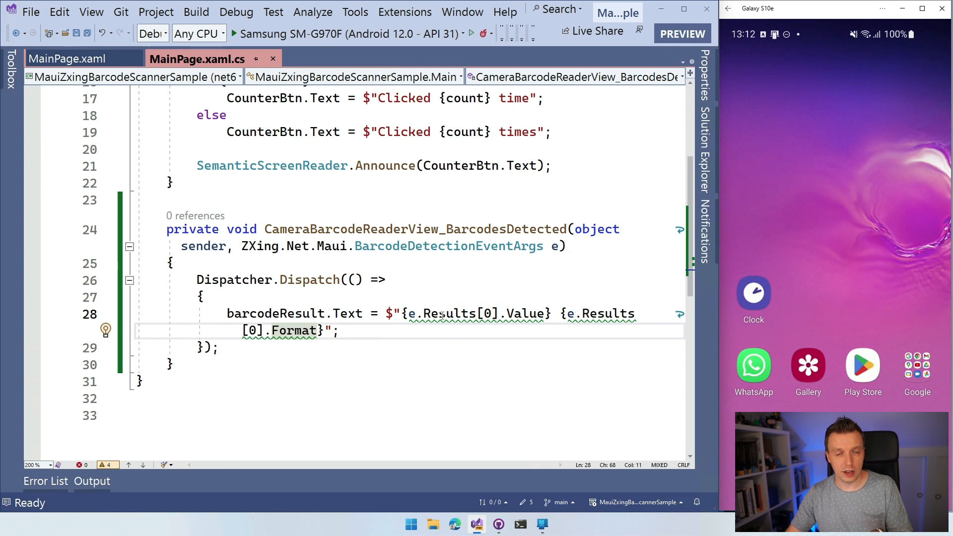
mouse_move(450, 313)
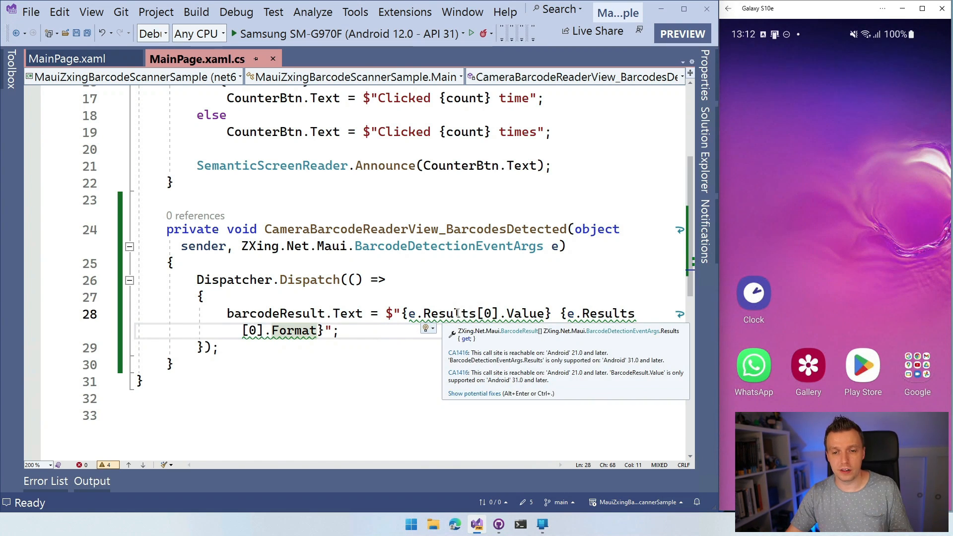
scroll(372, 298, up, 3)
scroll(357, 291, up, 2)
scroll(335, 283, up, 4)
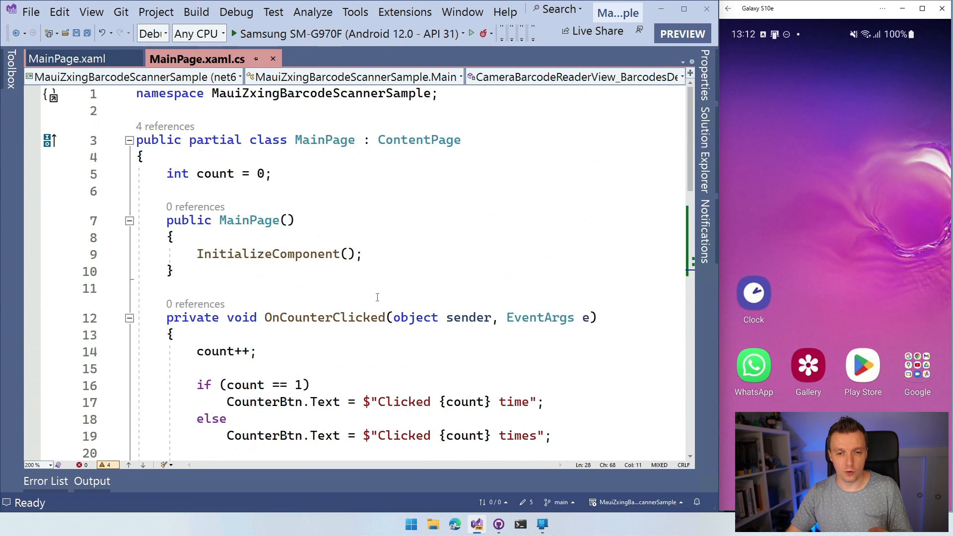
Step: After InitializeComponent(), assign barcodeReader.Options = new ZXing.Net.Maui.BarcodeReaderOptions() { }
click(402, 253)
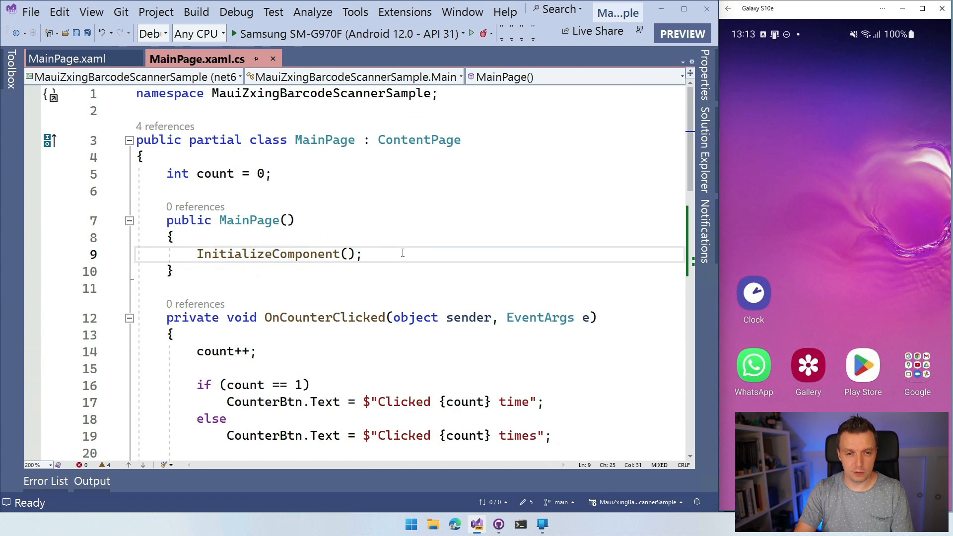
key(Return)
text(bar)
key(Down)
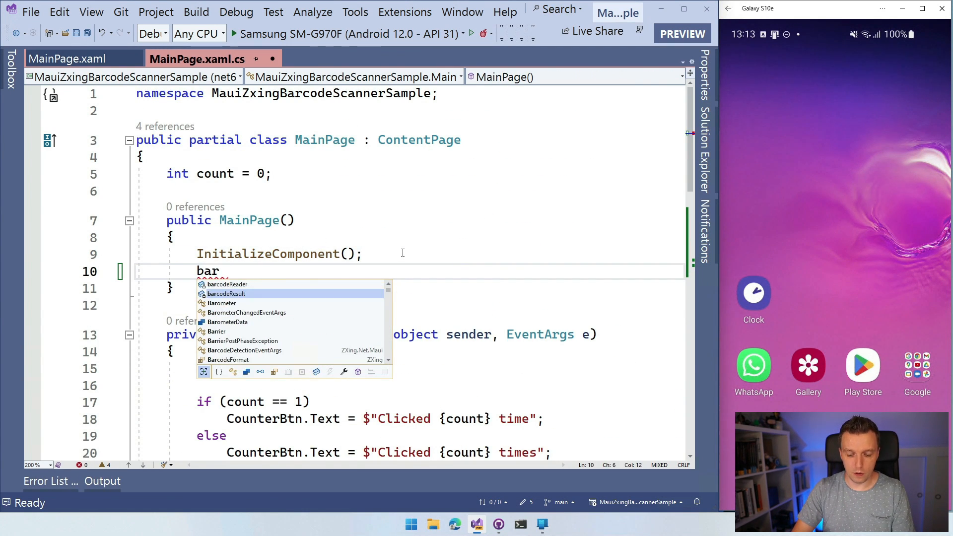
key(Up)
text(.op)
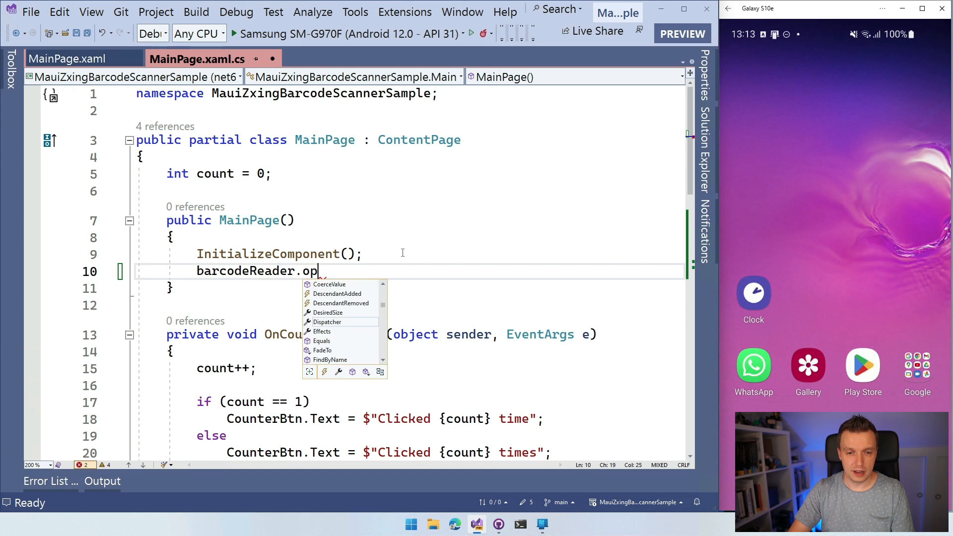
text(t)
key(Tab)
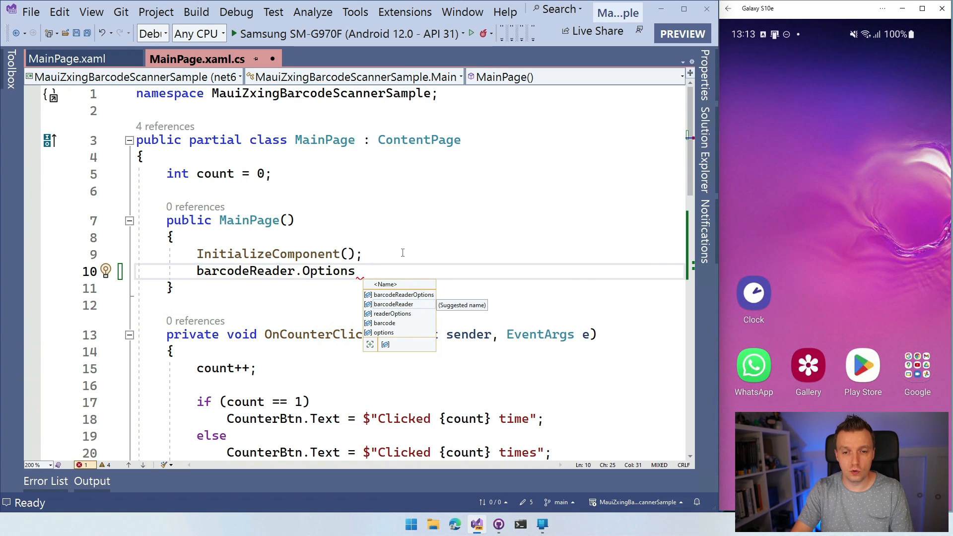
text(= new)
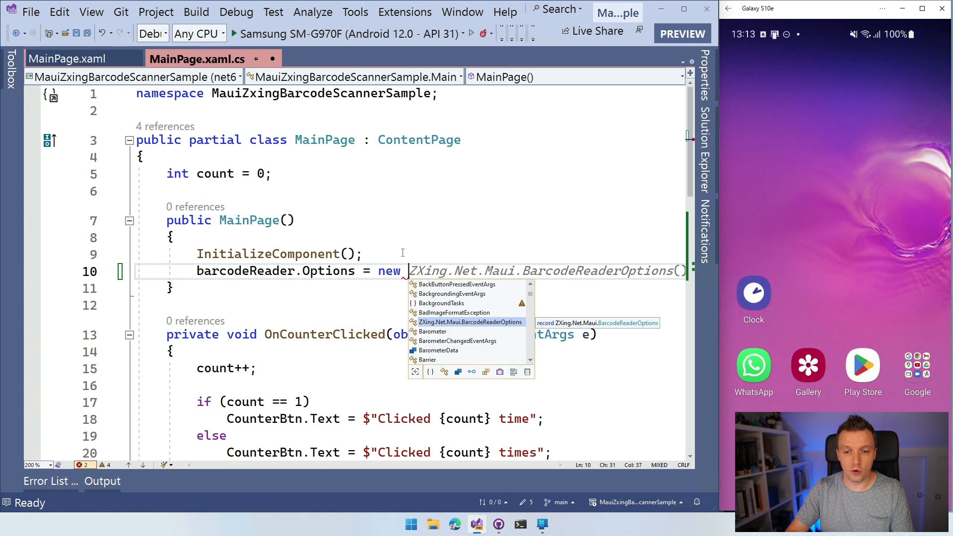
key(Tab)
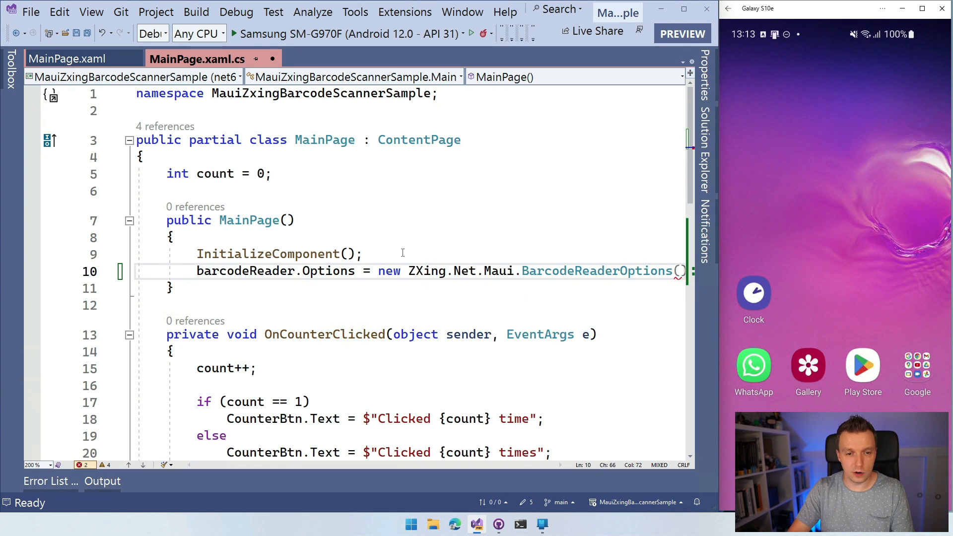
text(())
key(Return)
text({)
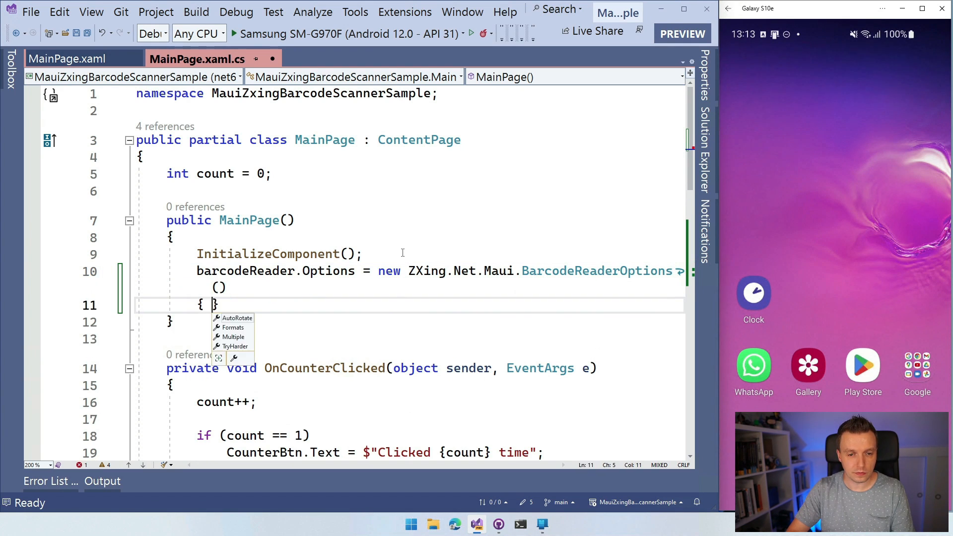
key(Return)
Step: Browse the initializer's available options: Formats, Multiple, TryHarder
key(Escape)
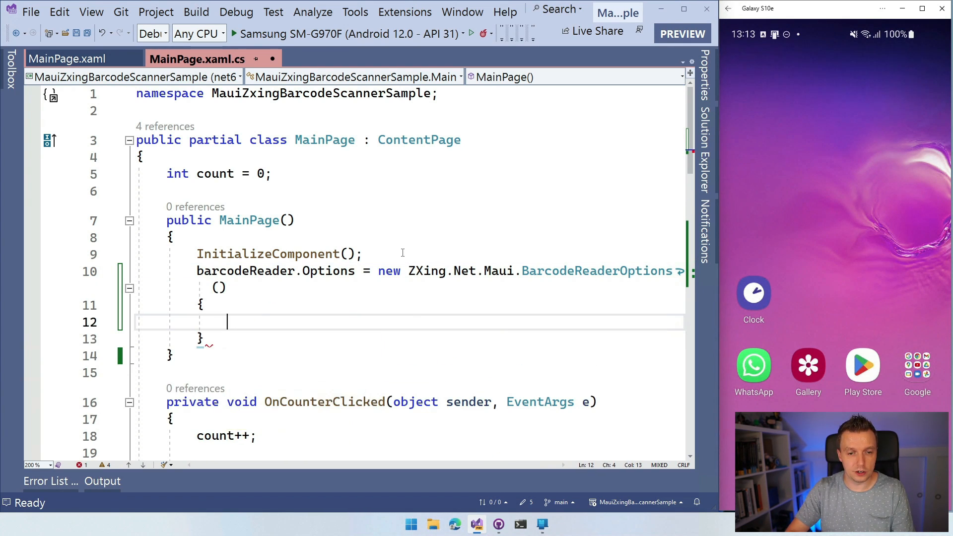
key(Escape)
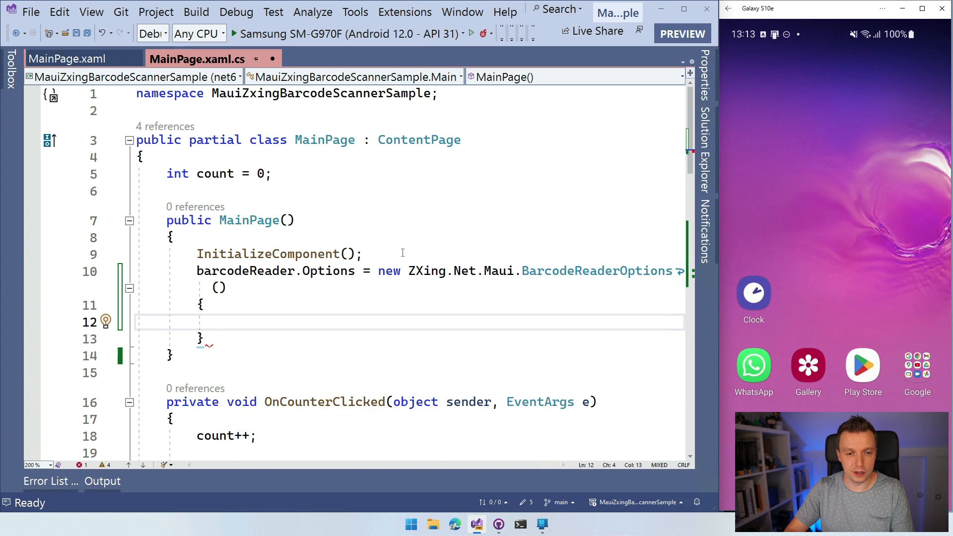
key(ctrl+space)
key(Escape)
key(BackSpace)
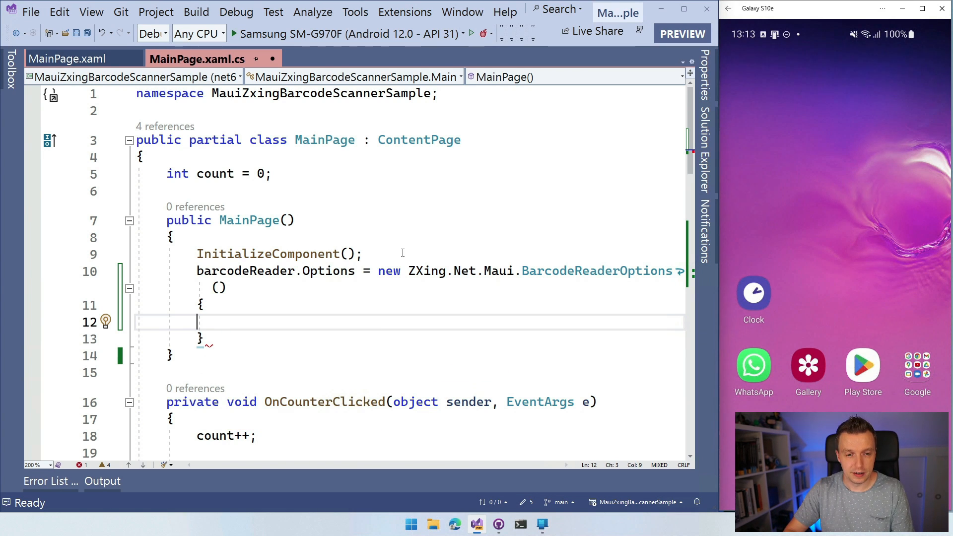
key(ctrl+space)
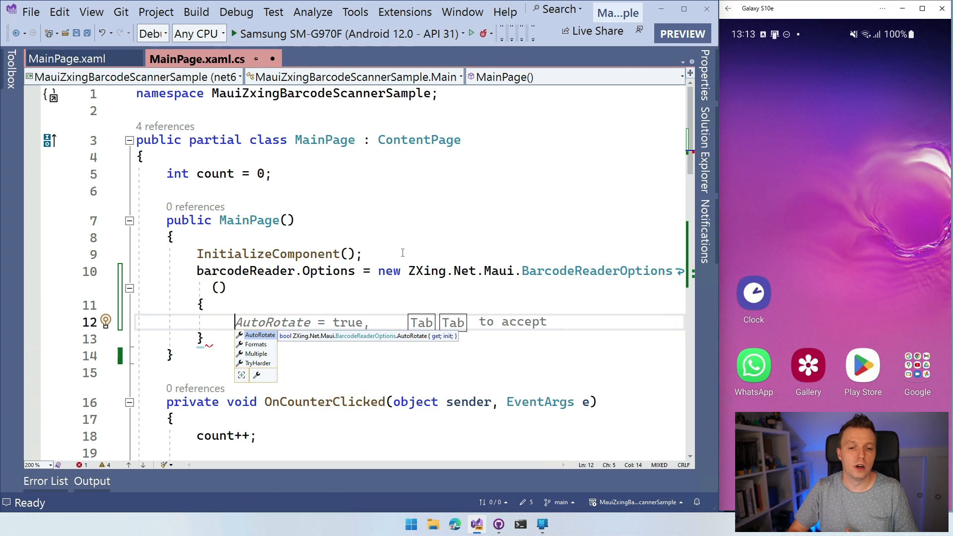
key(Down)
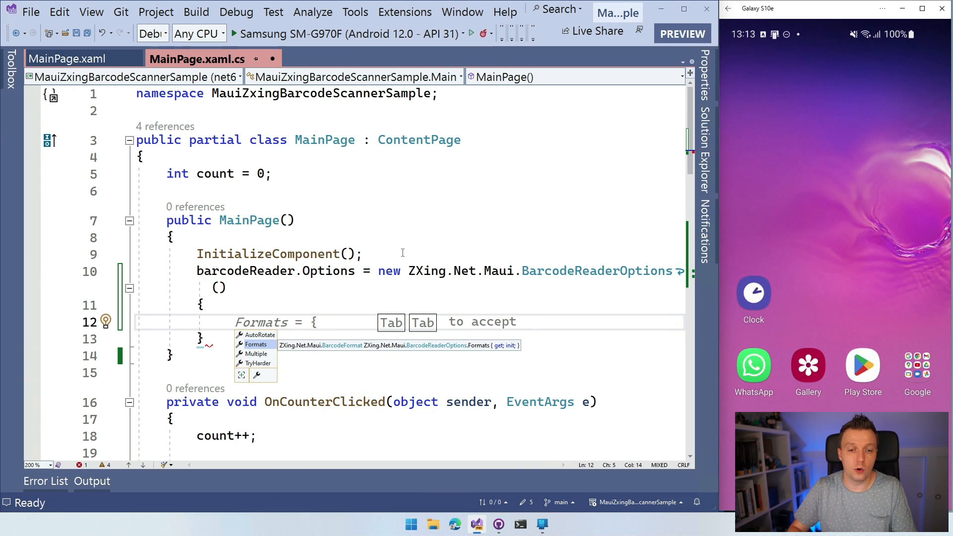
key(Down)
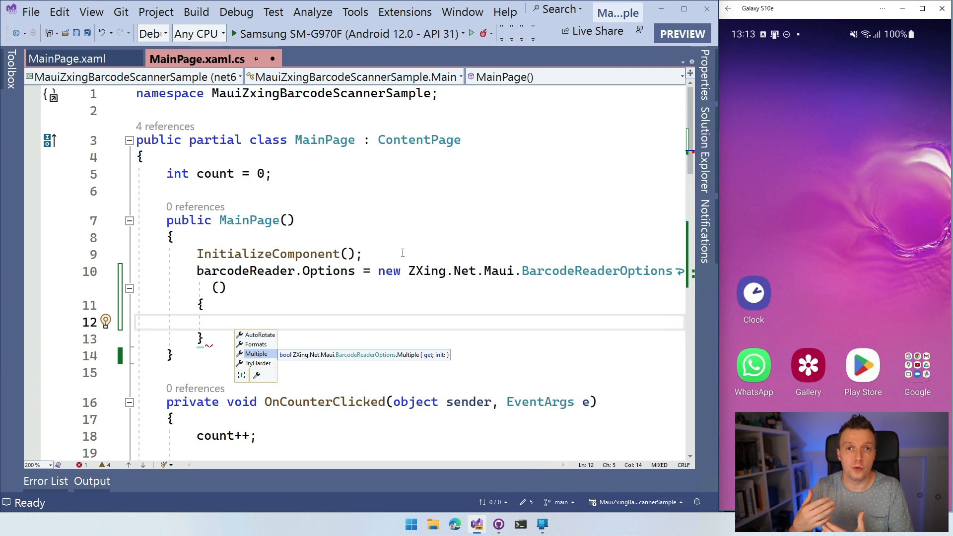
key(Down)
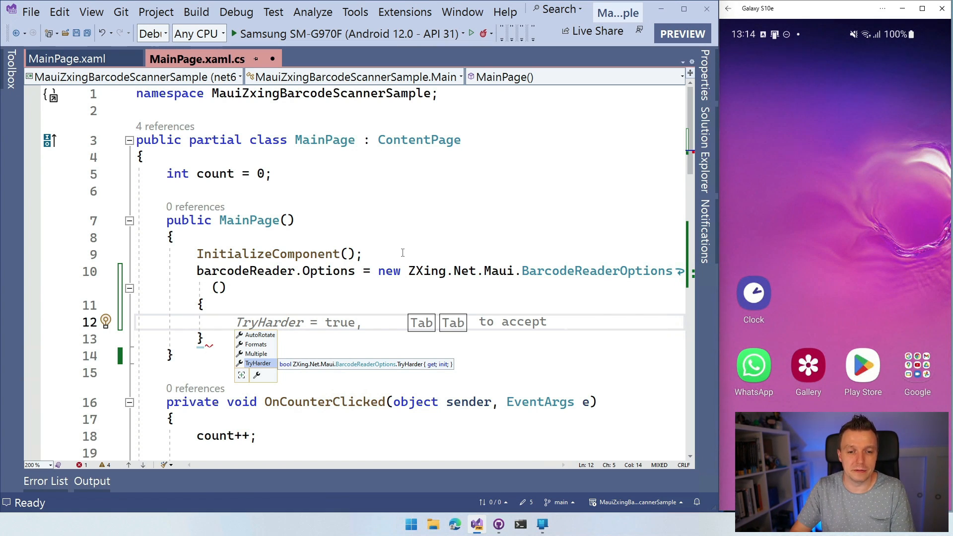
Step: Try Formats = BarcodeFormats. in the options and browse its values (QrCode and others) without choosing one
key(Up)
key(Up)
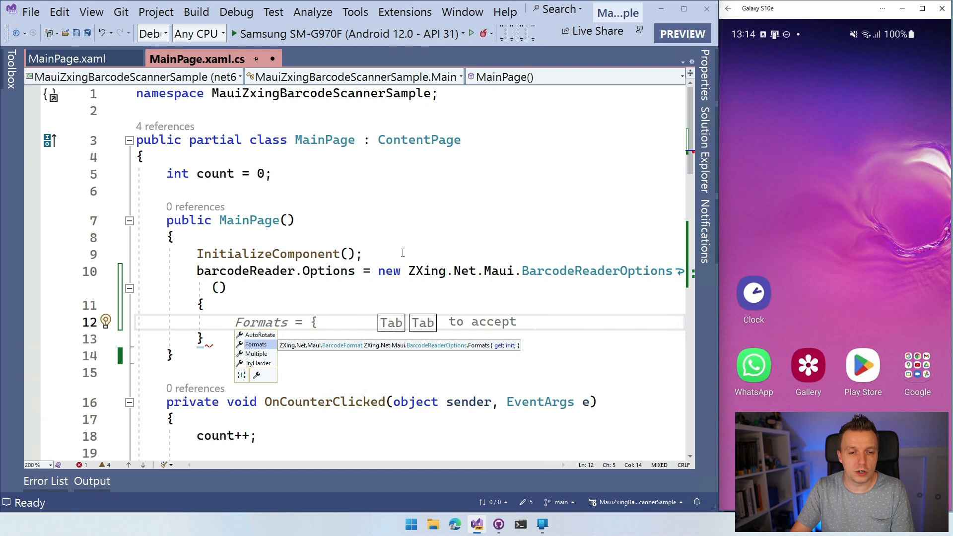
key(Tab)
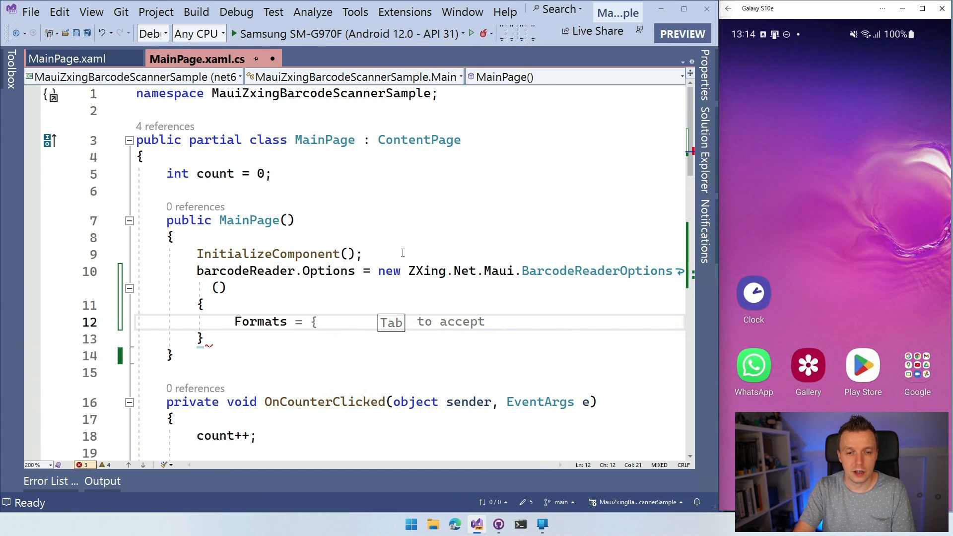
text(=)
key(Down)
key(Down)
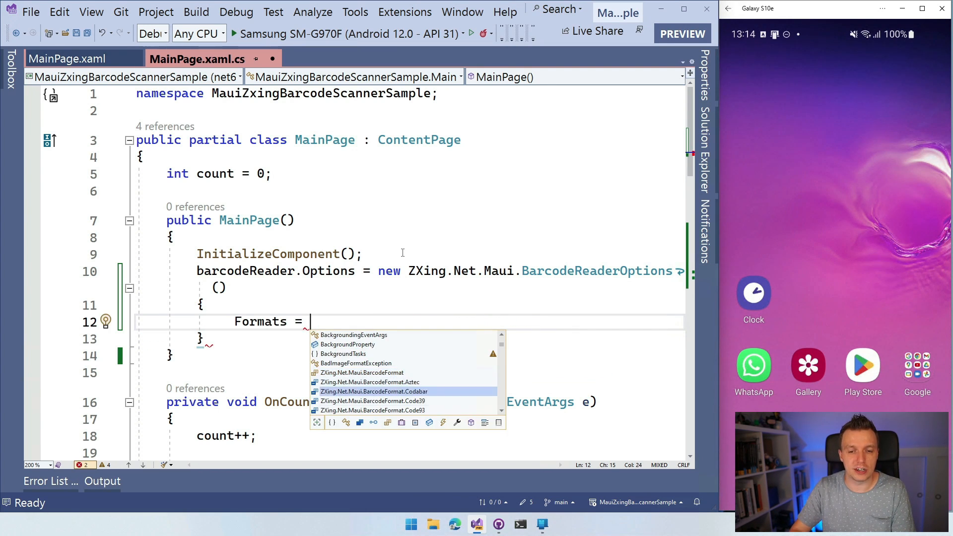
key(Down)
key(Down)
key(Down)
key(Down)
key(Down)
key(Down)
key(Down)
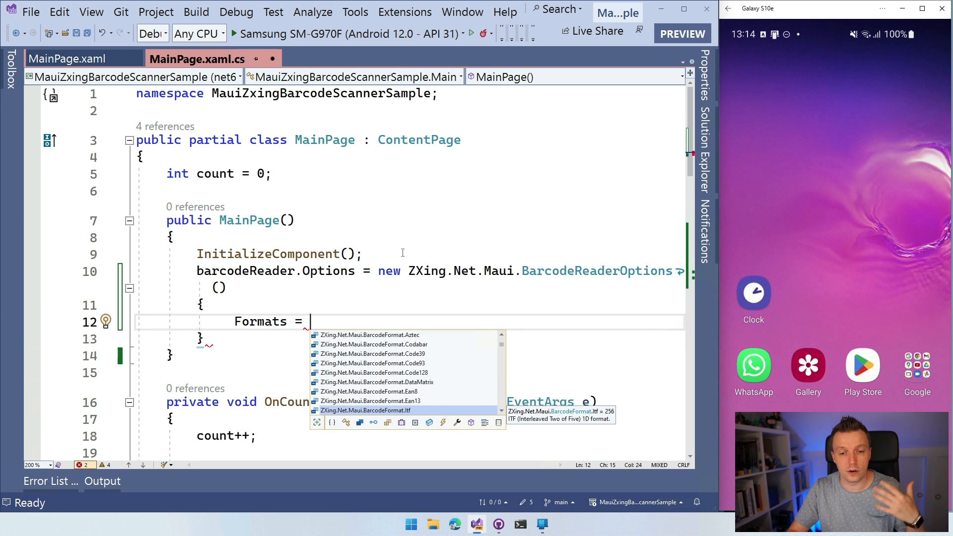
key(Down)
key(Down)
key(Down)
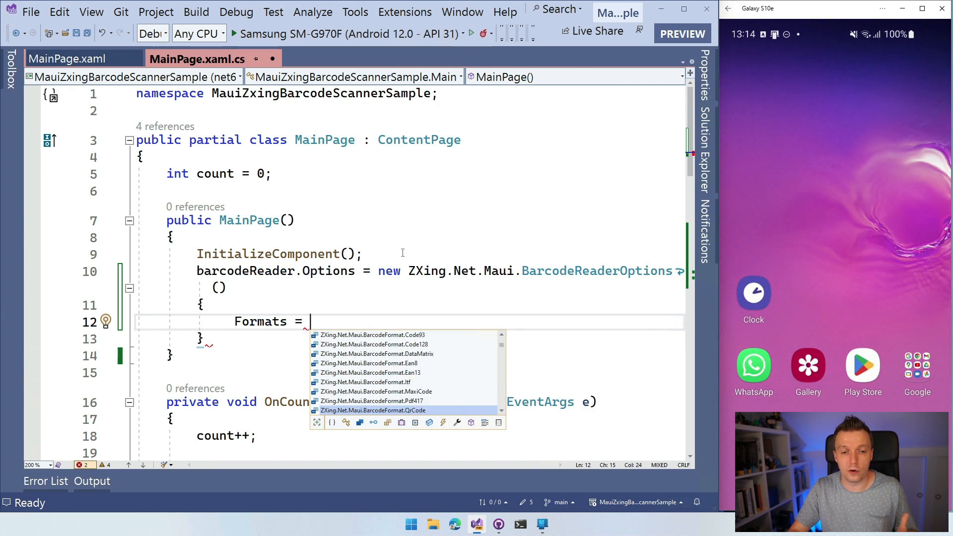
key(Down)
key(Down)
key(Down)
key(Up)
key(Up)
key(Up)
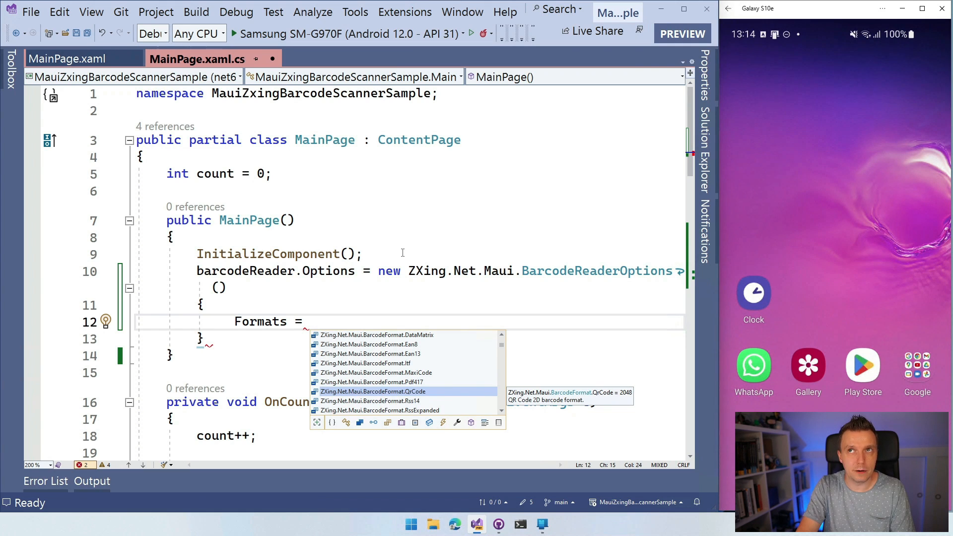
text(Bar)
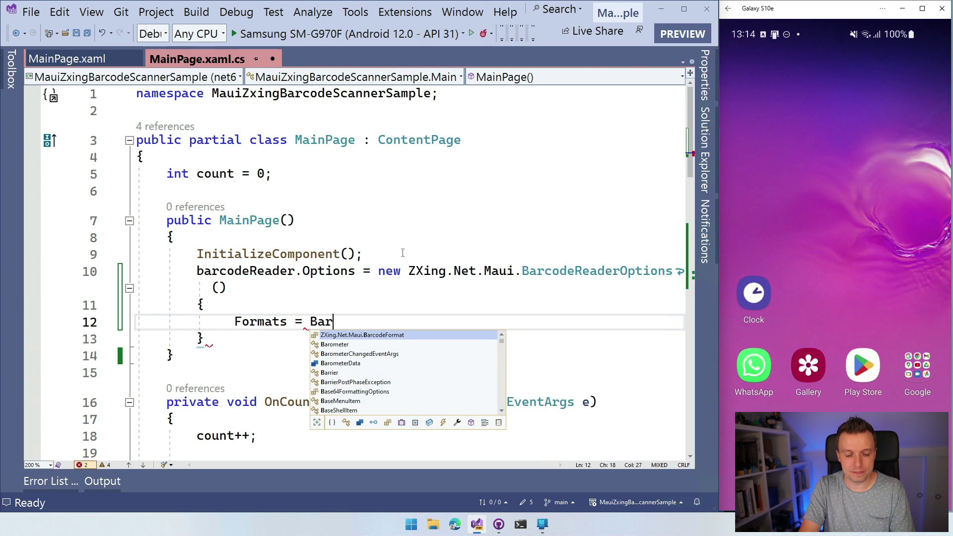
text(codeForm)
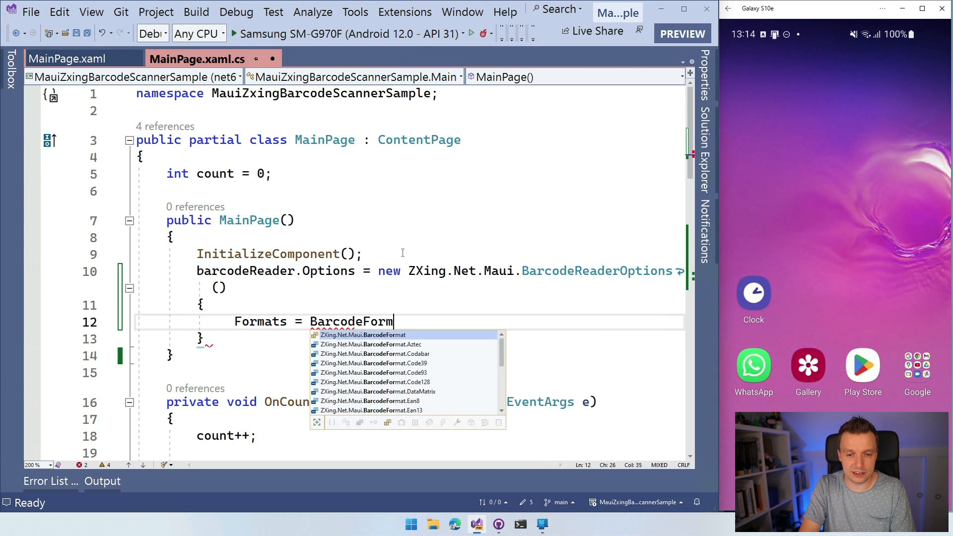
text(ats)
key(Escape)
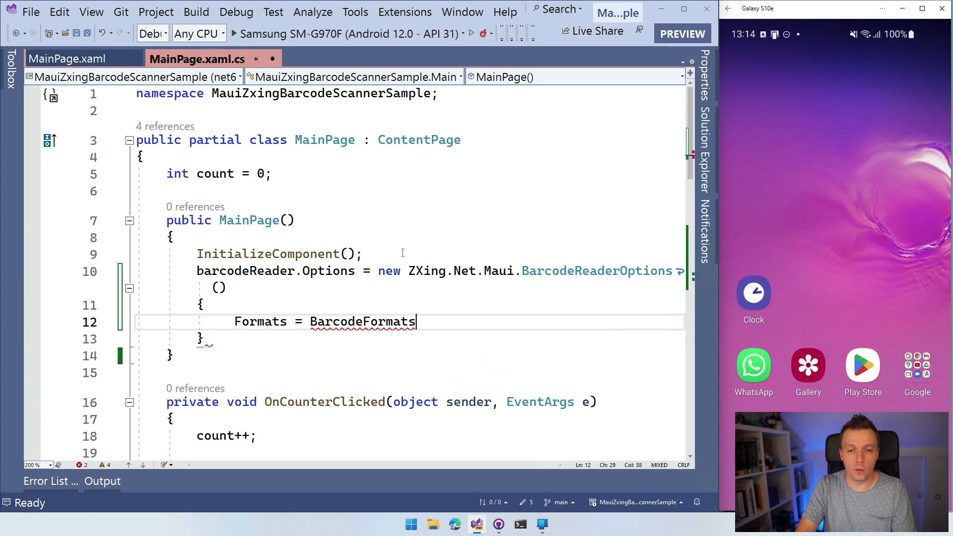
Step: Import the ZXing.Net.Maui namespace via quick fix and preview TwoDimensional/OneDimensional without choosing
key(ctrl+period)
key(Escape)
key(ctrl+period)
key(Return)
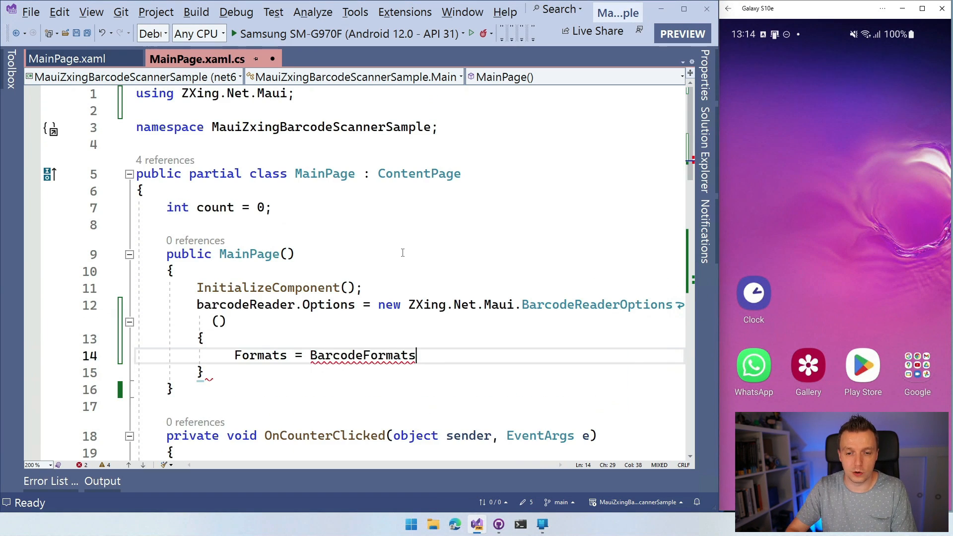
text(.)
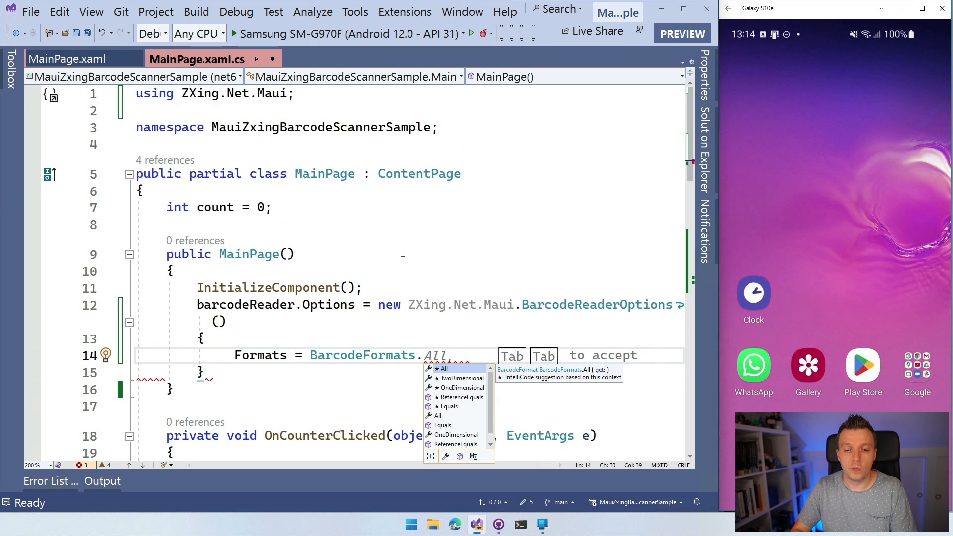
key(Down)
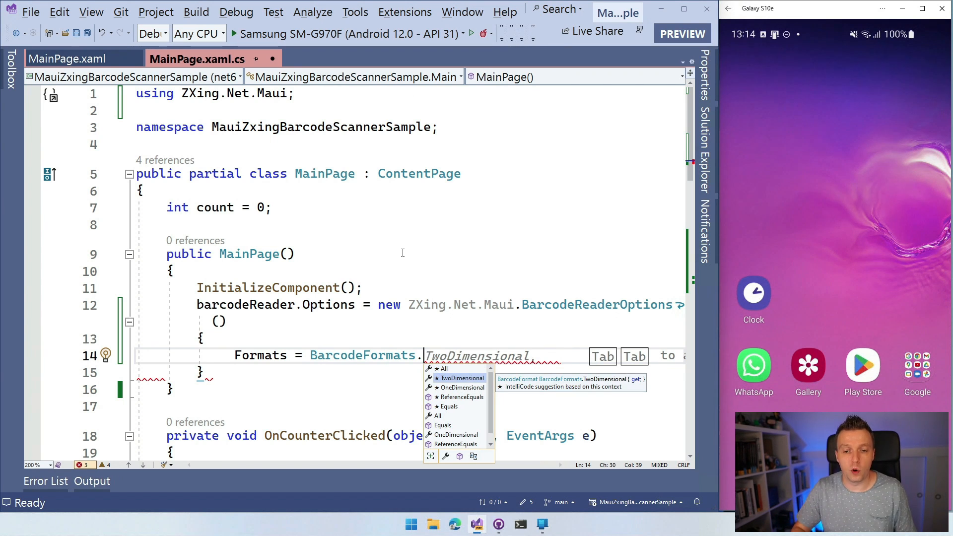
key(Down)
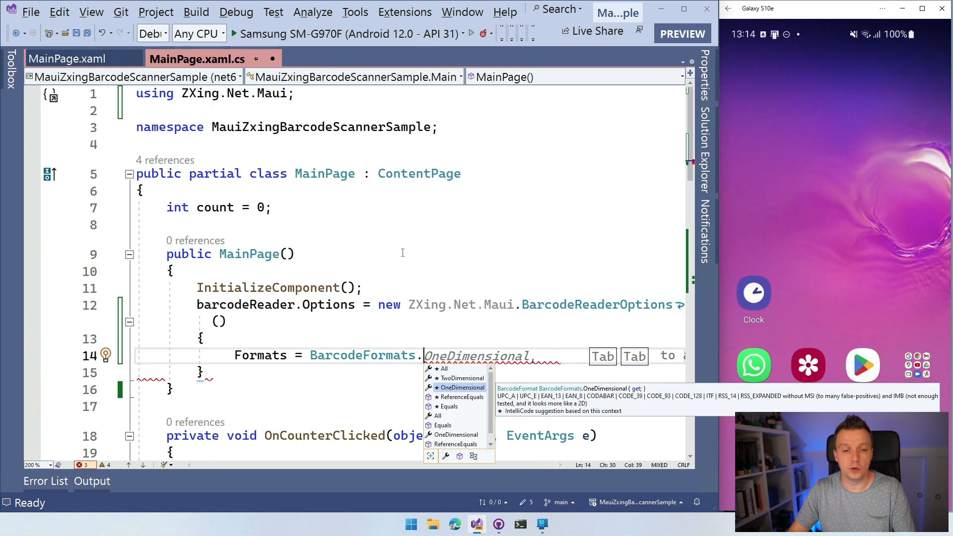
key(Escape)
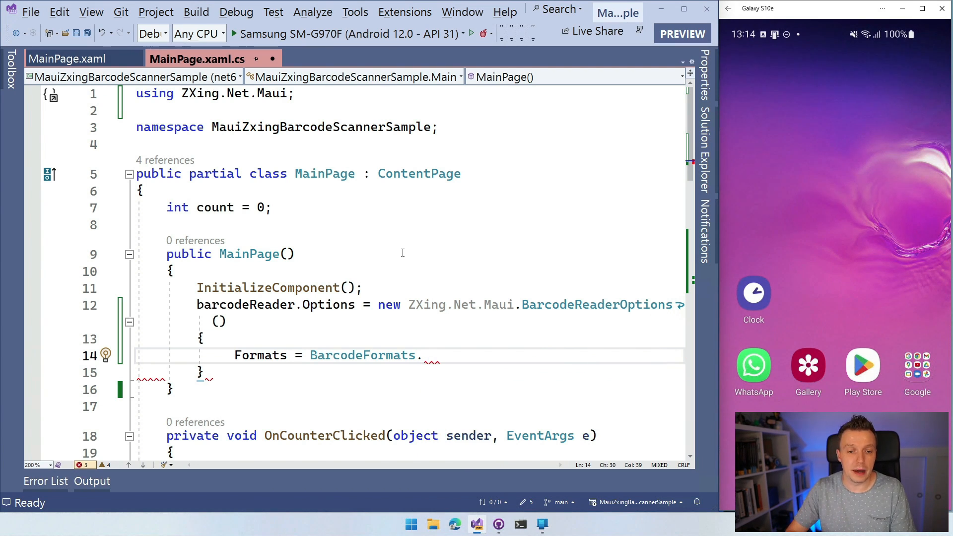
Step: Delete the unfinished barcodeReader.Options block from the MainPage constructor
key(shift+Up)
key(shift+Up)
key(shift+Up)
key(shift+Up)
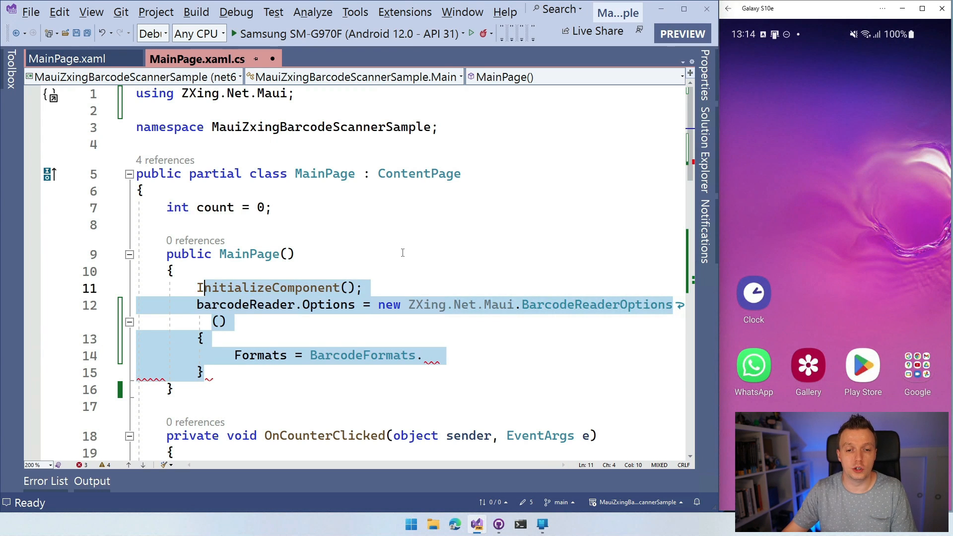
key(shift+Down)
key(Delete)
scroll(423, 251, down, 3)
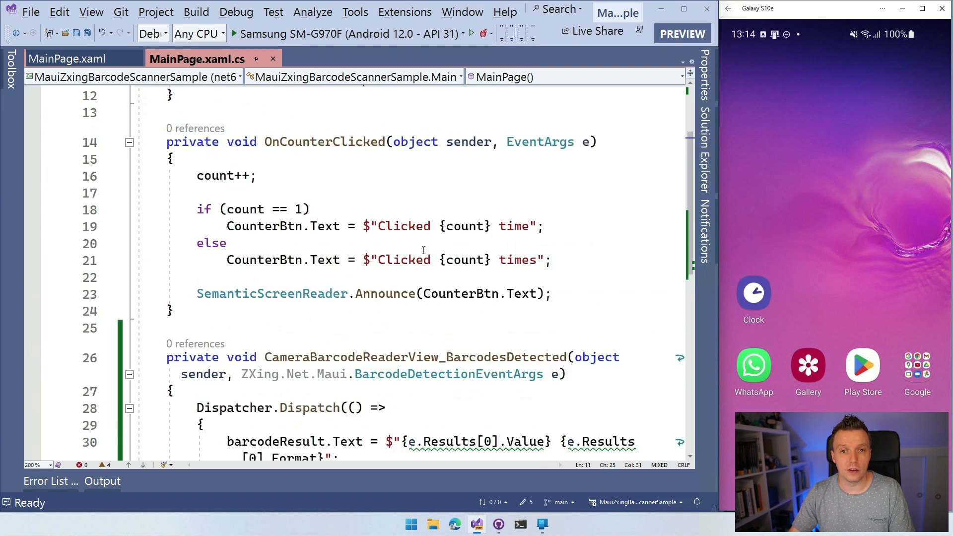
scroll(423, 250, down, 2)
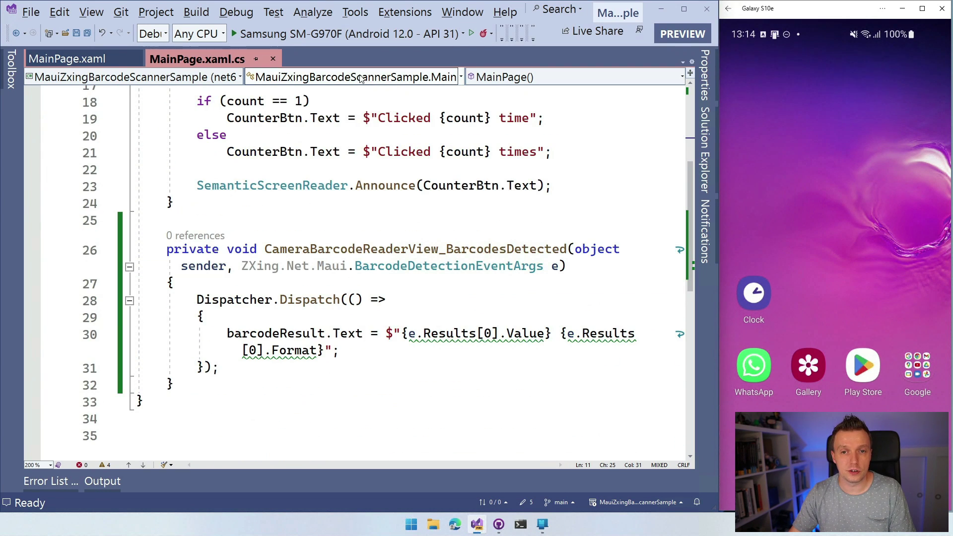
Step: Build and run the app on the Samsung SM-G970F to scan a QR code
click(323, 32)
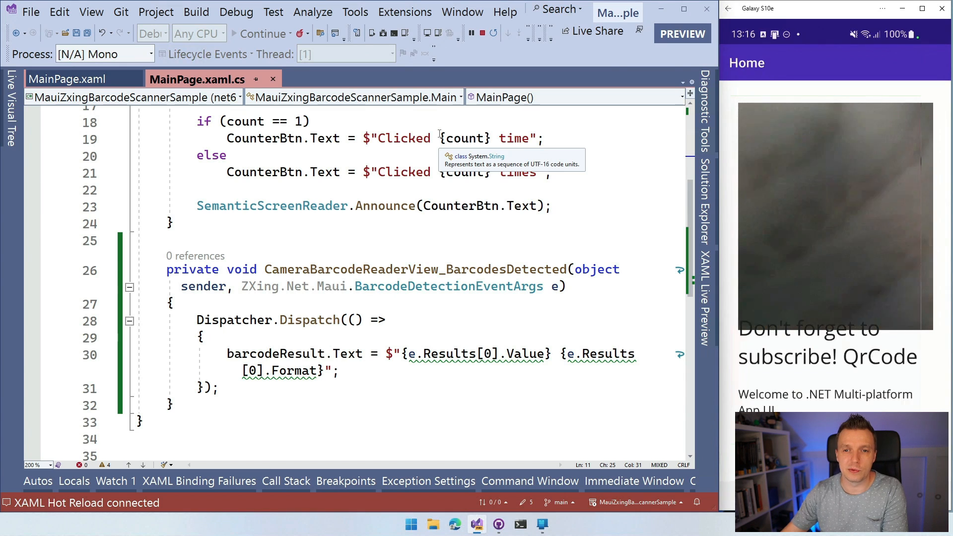
Step: Stop debugging the app running on the phone
click(483, 31)
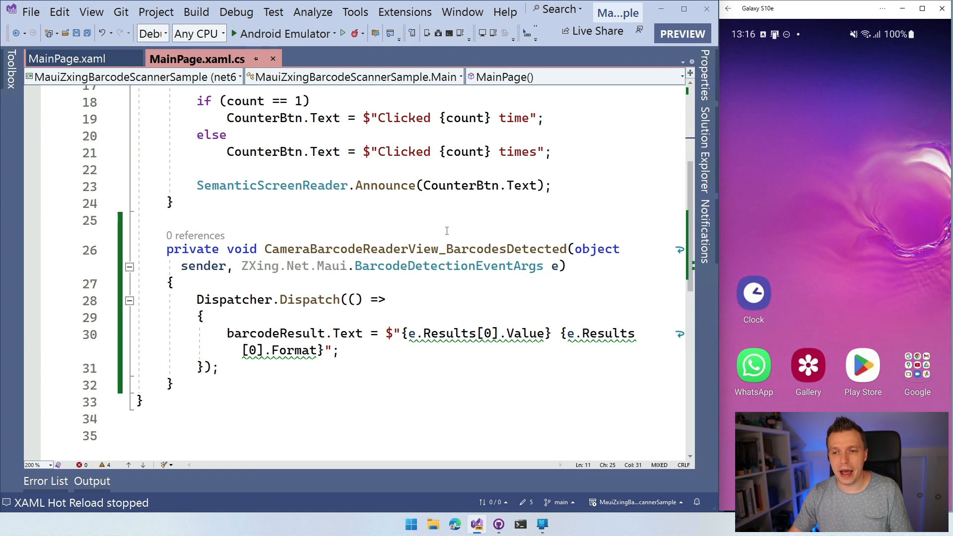
Step: Show MauiProgram.cs's expanded region with ConfigureMauiHandlers and the three ZXing AddHandler registrations highlighted
click(704, 144)
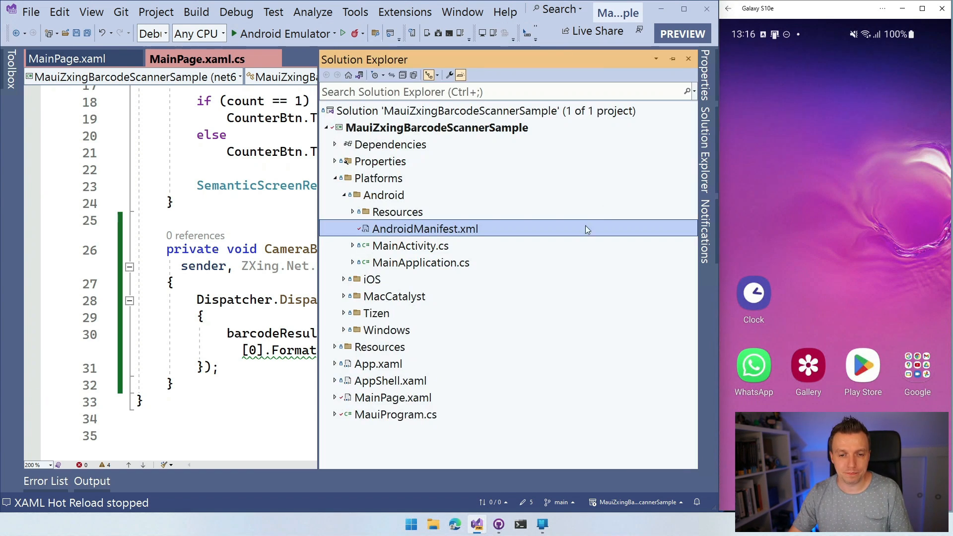
double_click(395, 415)
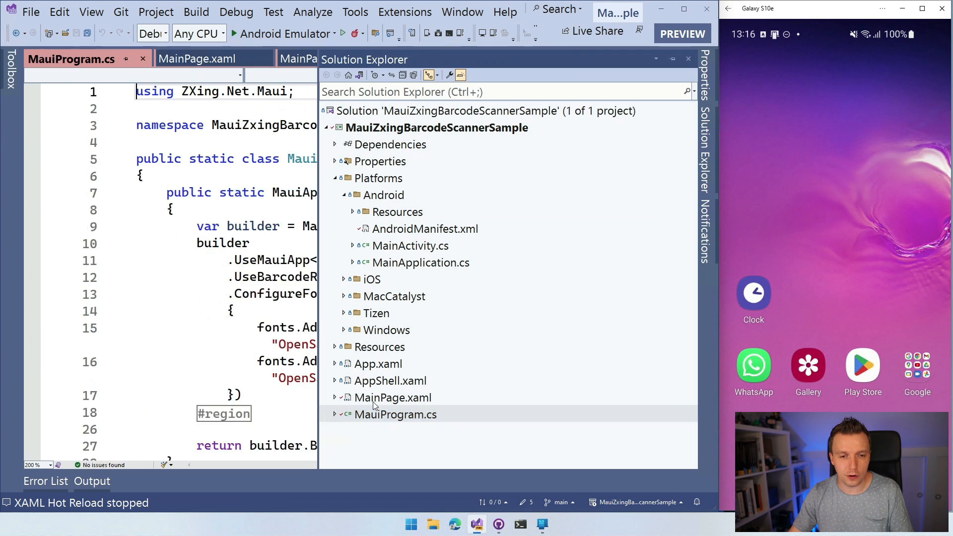
scroll(273, 318, down, 2)
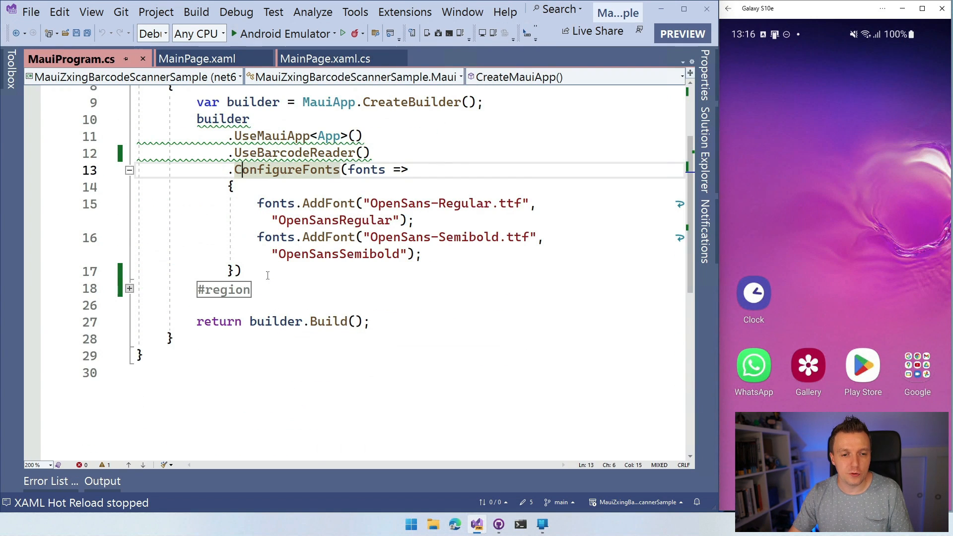
click(130, 290)
scroll(389, 295, down, 2)
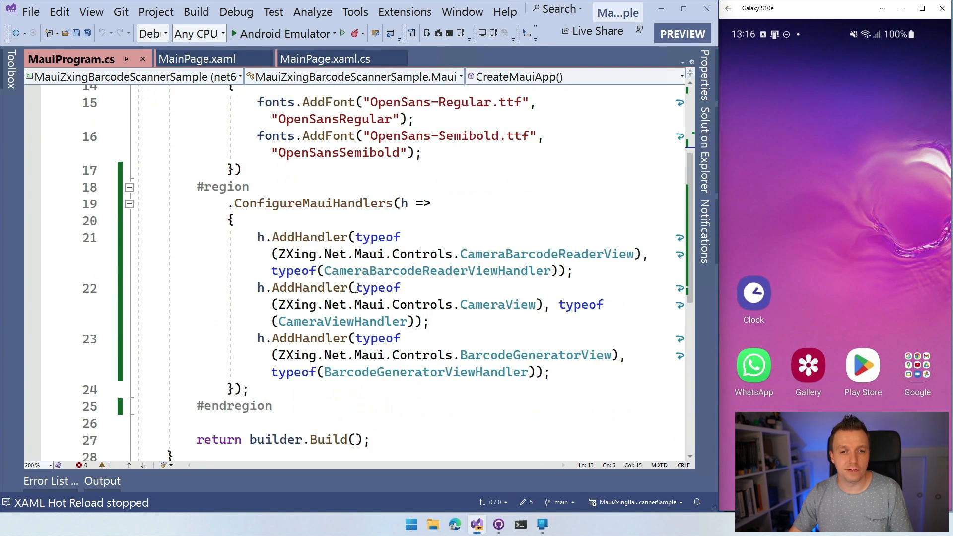
drag(228, 203, 431, 203)
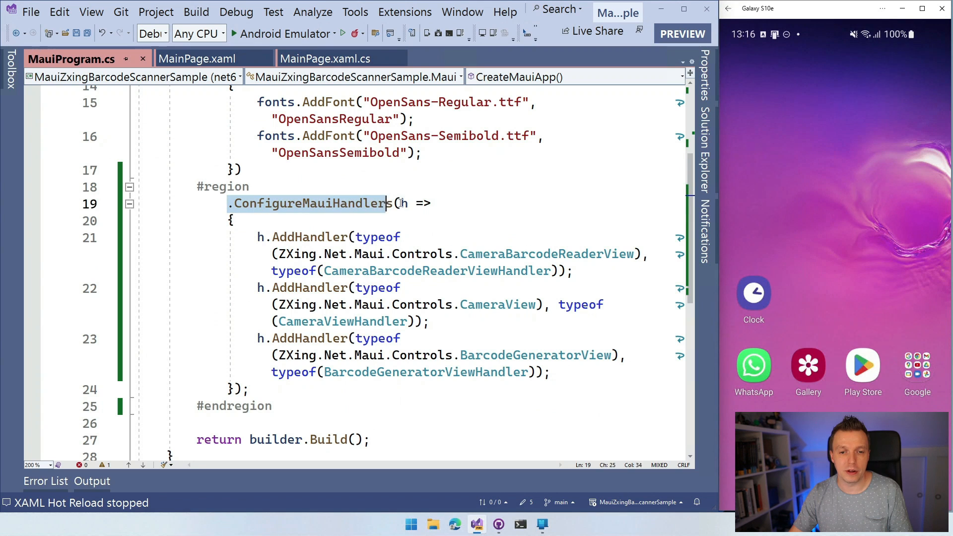
drag(256, 237, 562, 373)
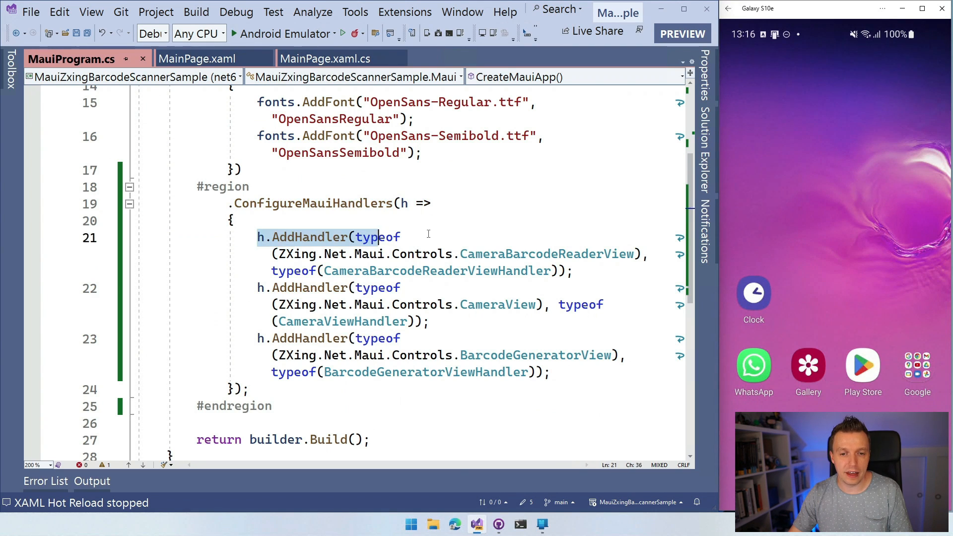
click(572, 371)
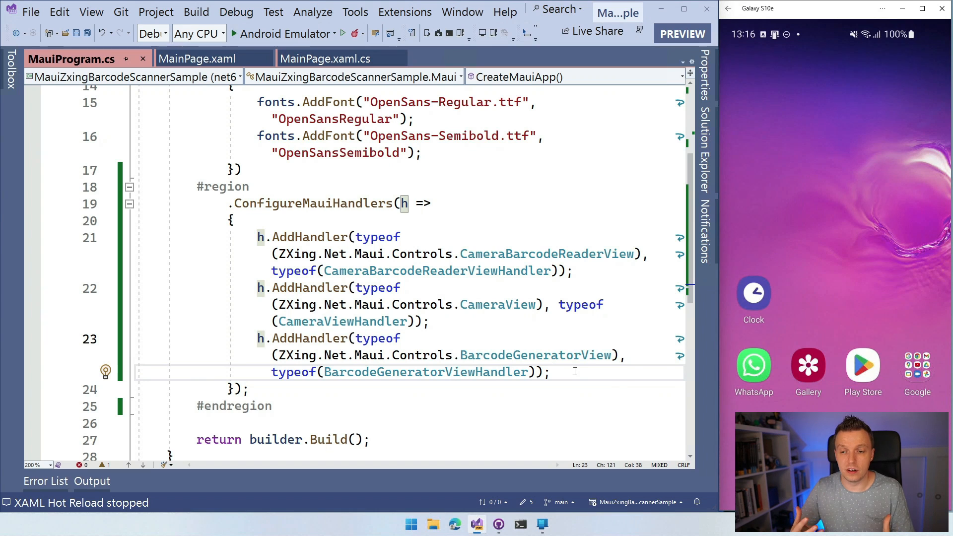